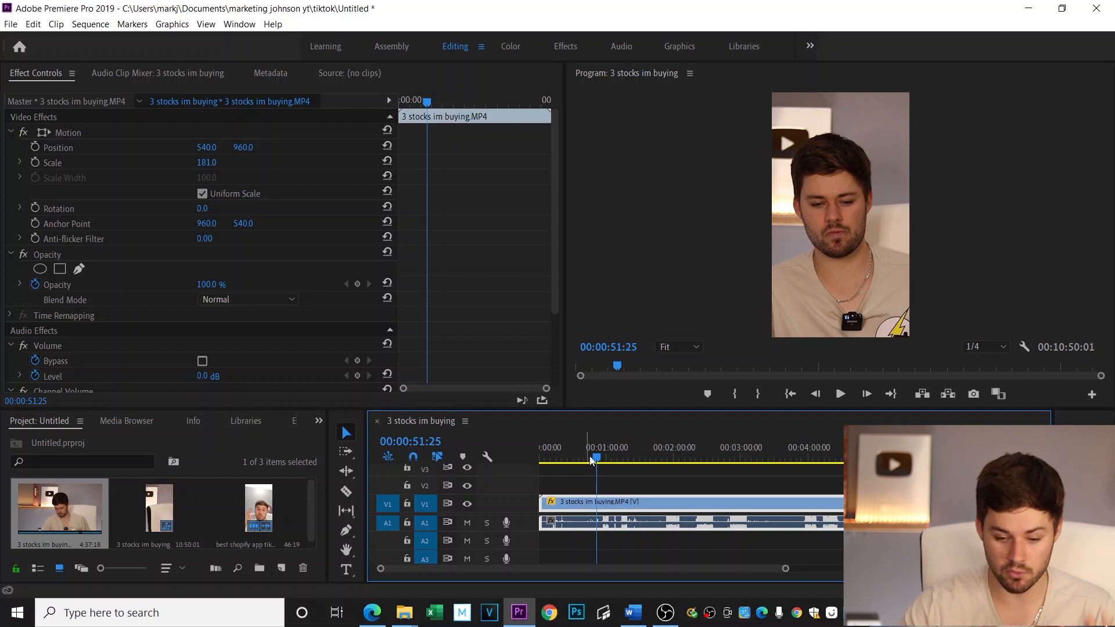
Trim the start of the V1 clip to the frame where the opening line begins, at 00:00:57:08.
mouse_move(594, 459)
mouse_down()
mouse_move(537, 469)
mouse_move(589, 465)
mouse_up()
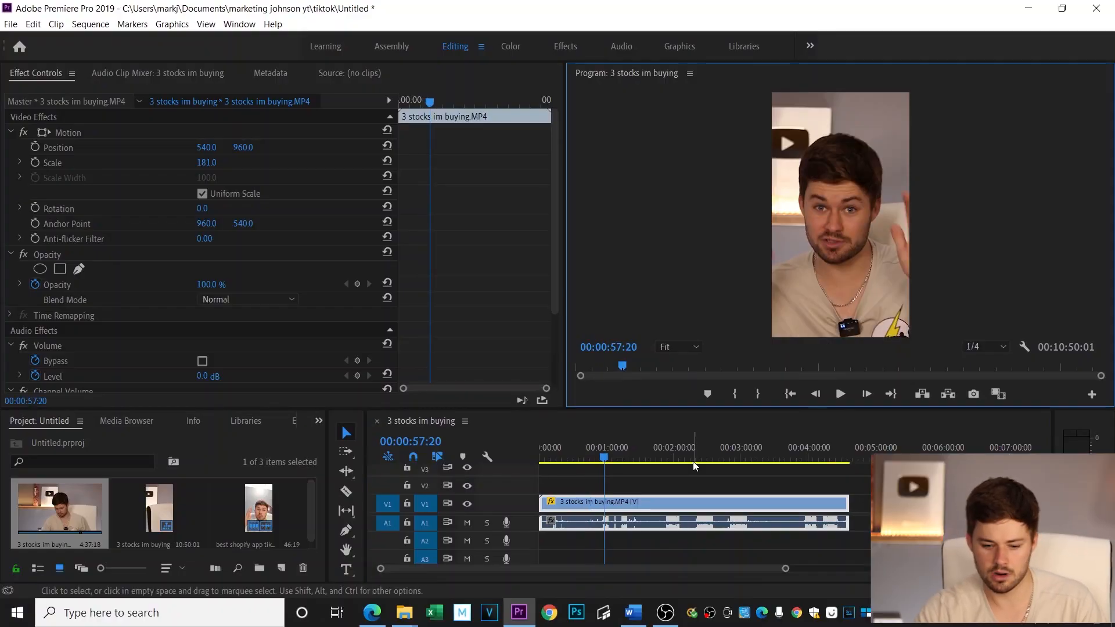
click(839, 394)
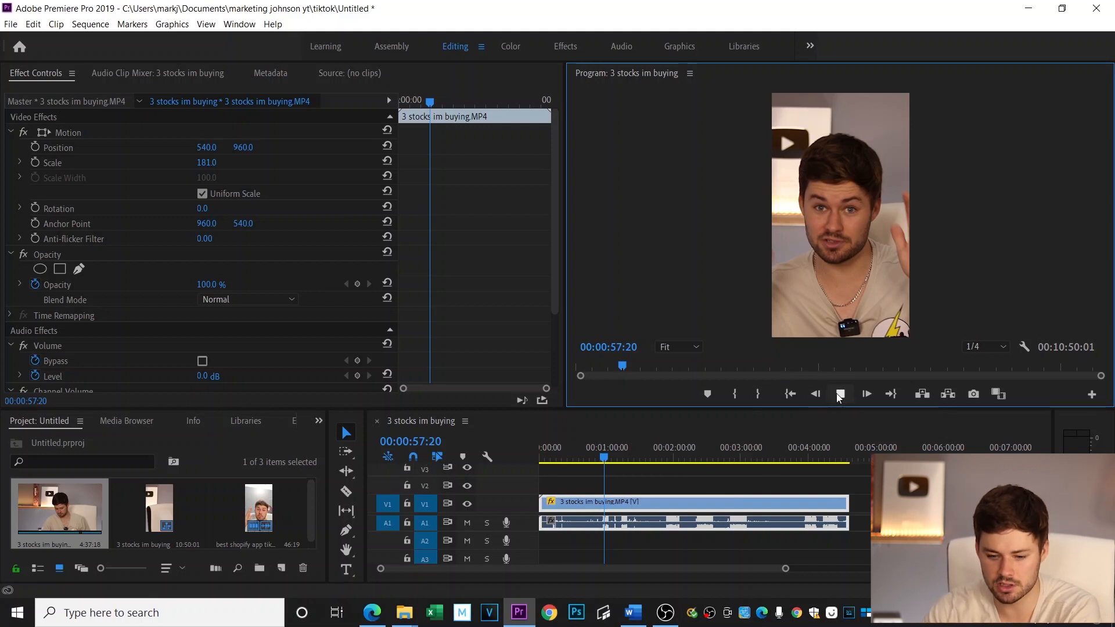
click(836, 393)
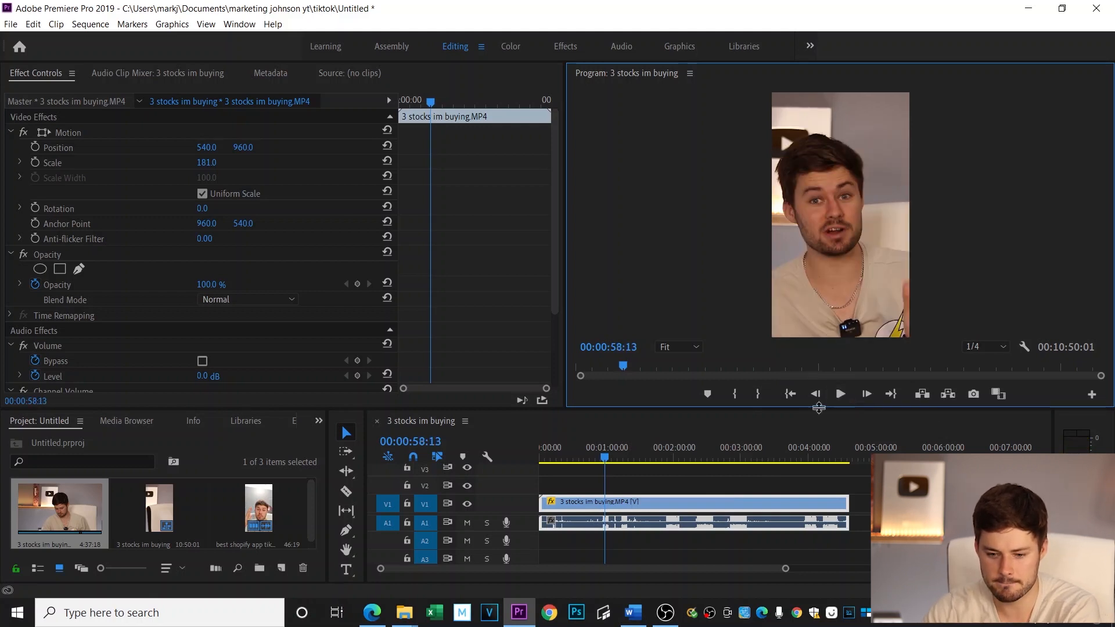
key(Left)
key(Left)
key(Left)
key(Left)
key(Left)
key(Left)
key(Left)
key(Left)
key(Left)
key(Left)
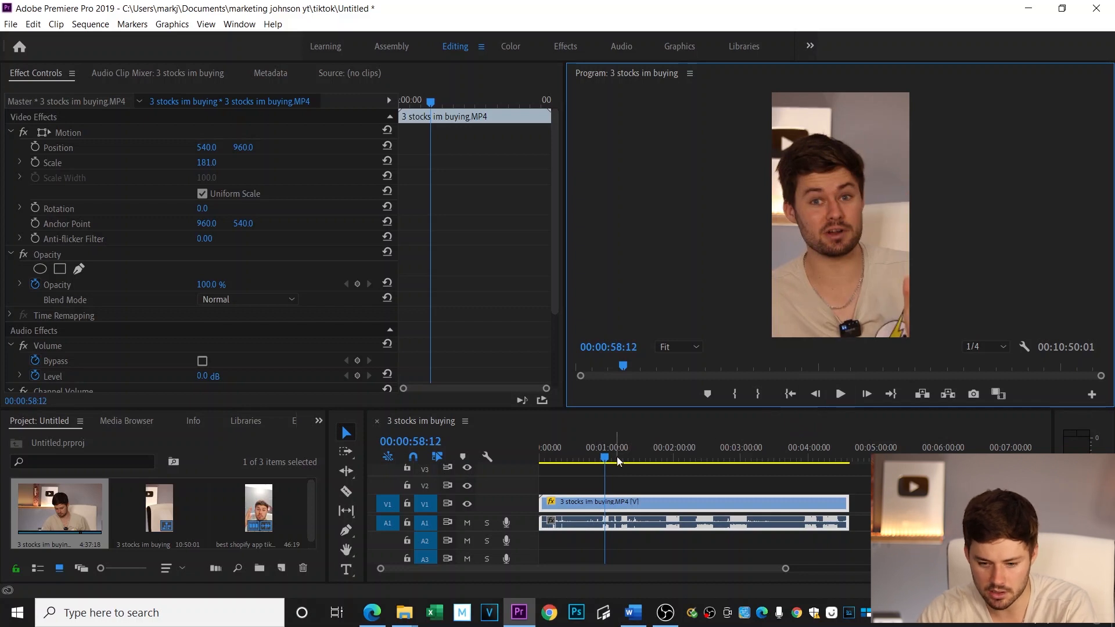
key(Left)
key(Left)
key(Left)
key(Left)
key(Left)
key(Left)
key(Left)
key(Left)
key(Left)
key(Left)
key(Left)
key(Left)
key(Left)
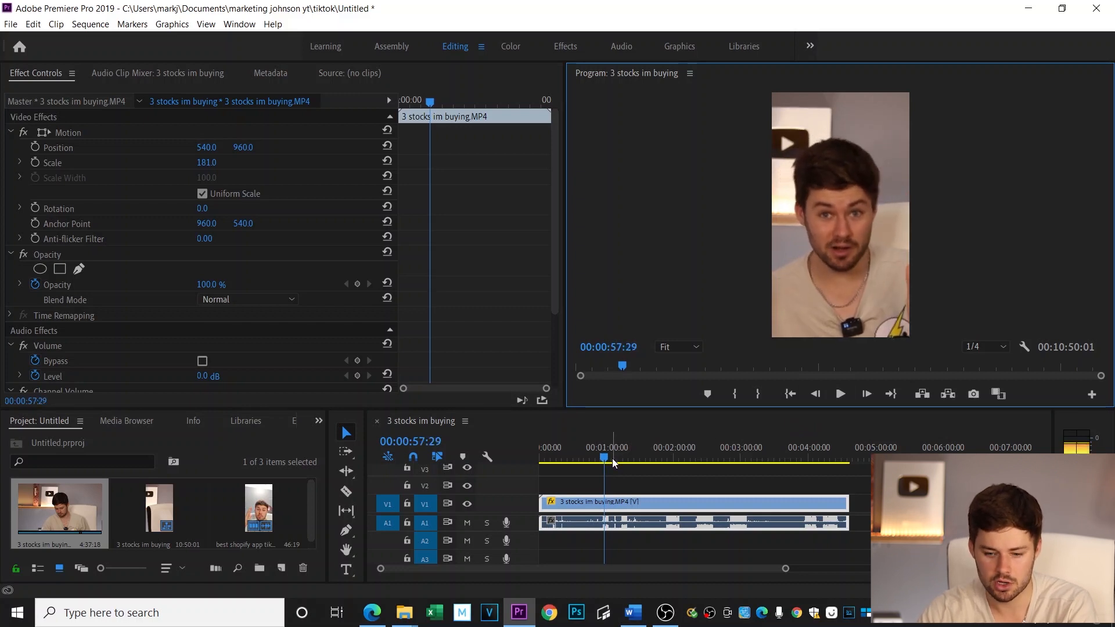
key(Left)
key(Left)
key(Left)
key(Left)
key(Left)
key(Left)
key(Left)
key(Left)
key(Left)
key(Left)
key(Left)
key(Left)
key(Left)
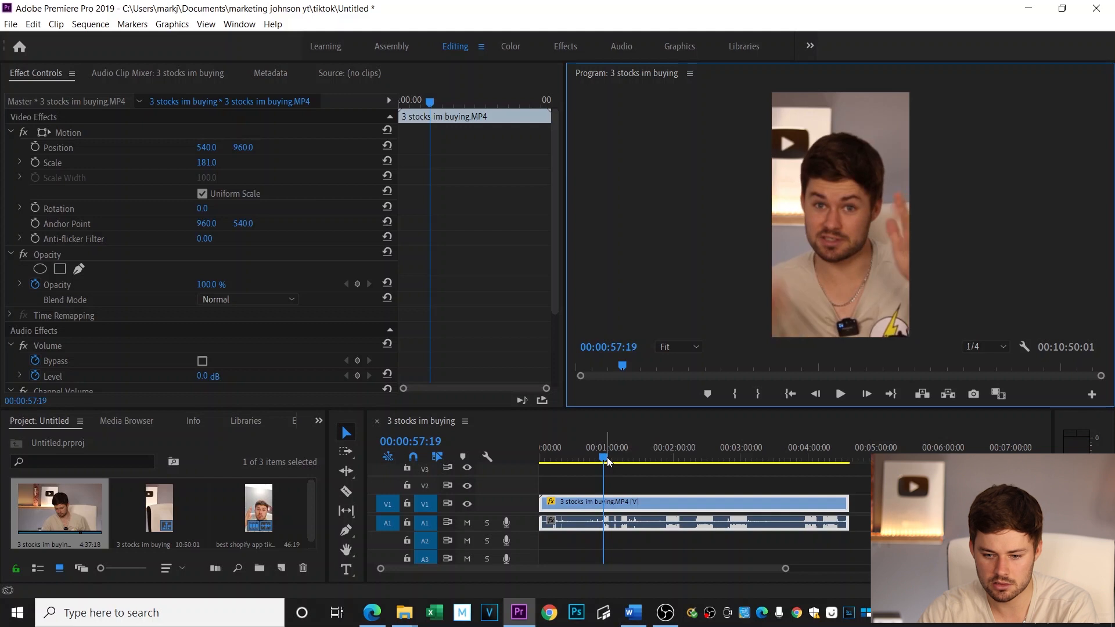
key(Right)
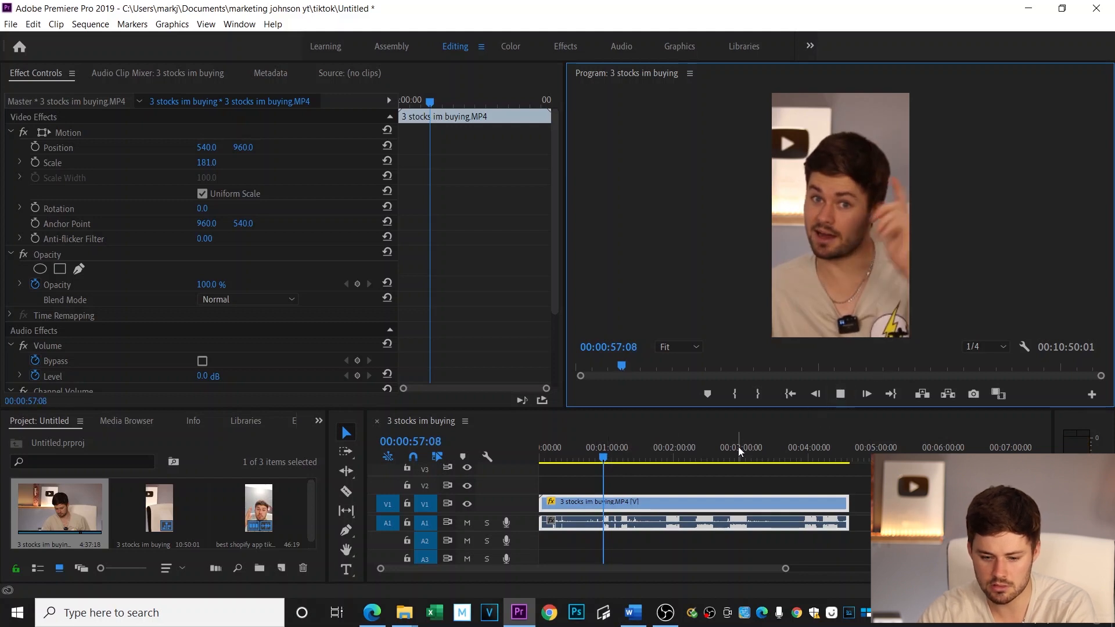
drag(541, 502, 607, 505)
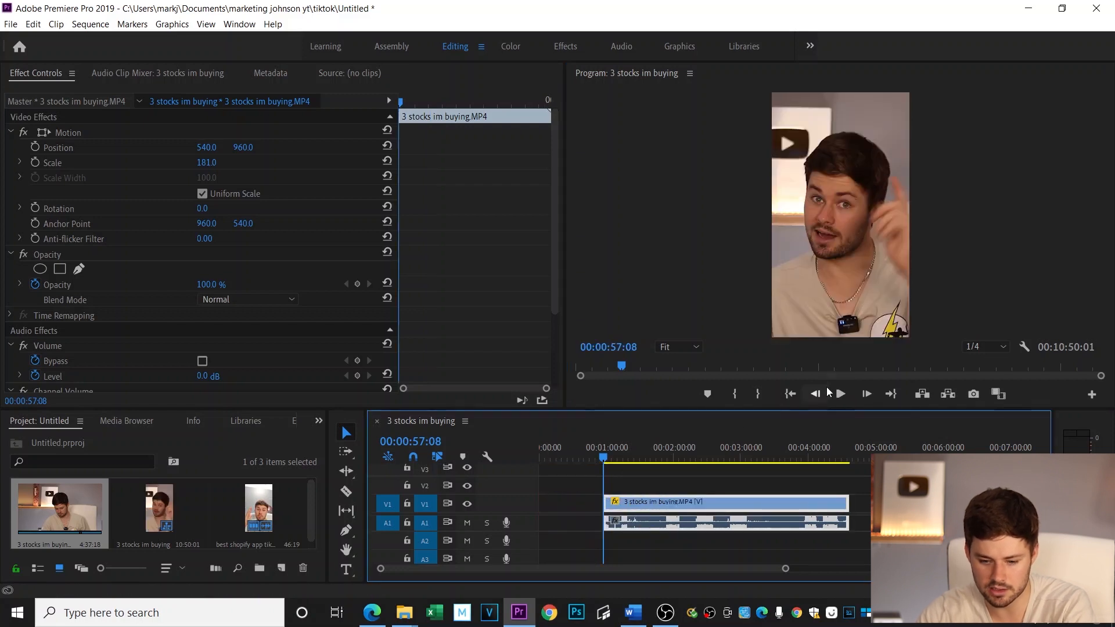
Split the clip at 00:01:01:24, right where the opening line ends.
click(834, 395)
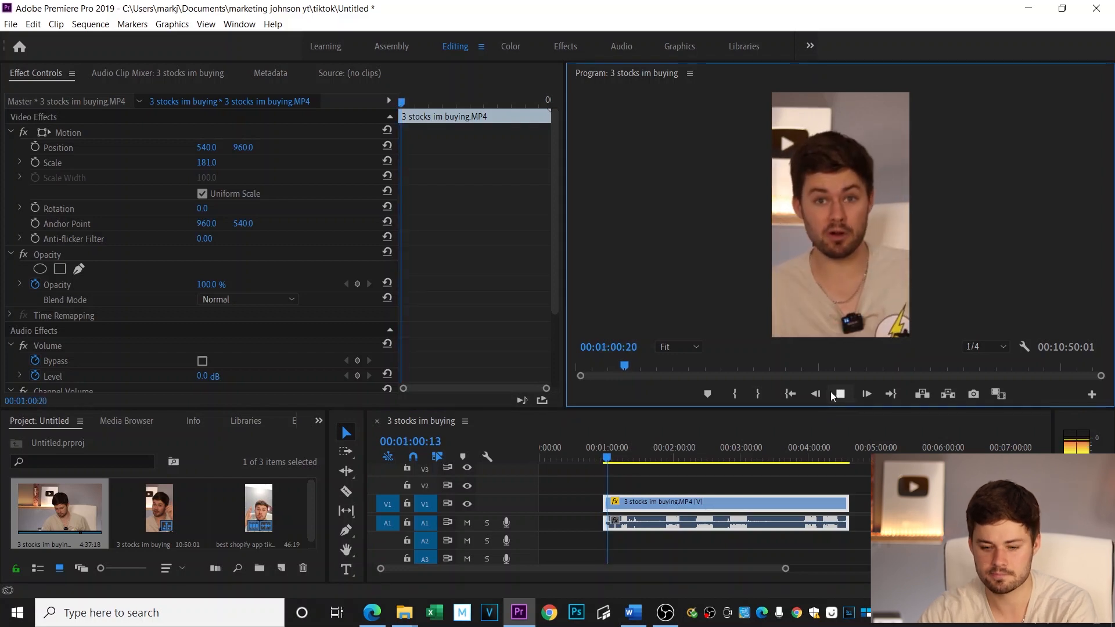
click(831, 396)
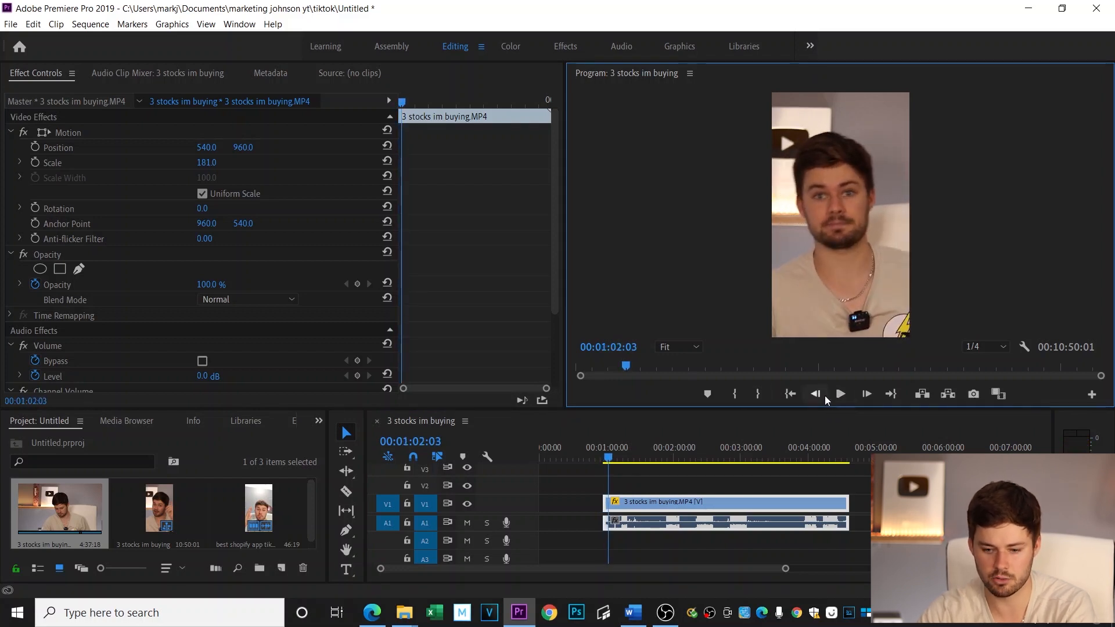
key(Left)
key(Left)
key(Left)
key(Left)
key(Left)
key(Left)
key(Left)
key(Left)
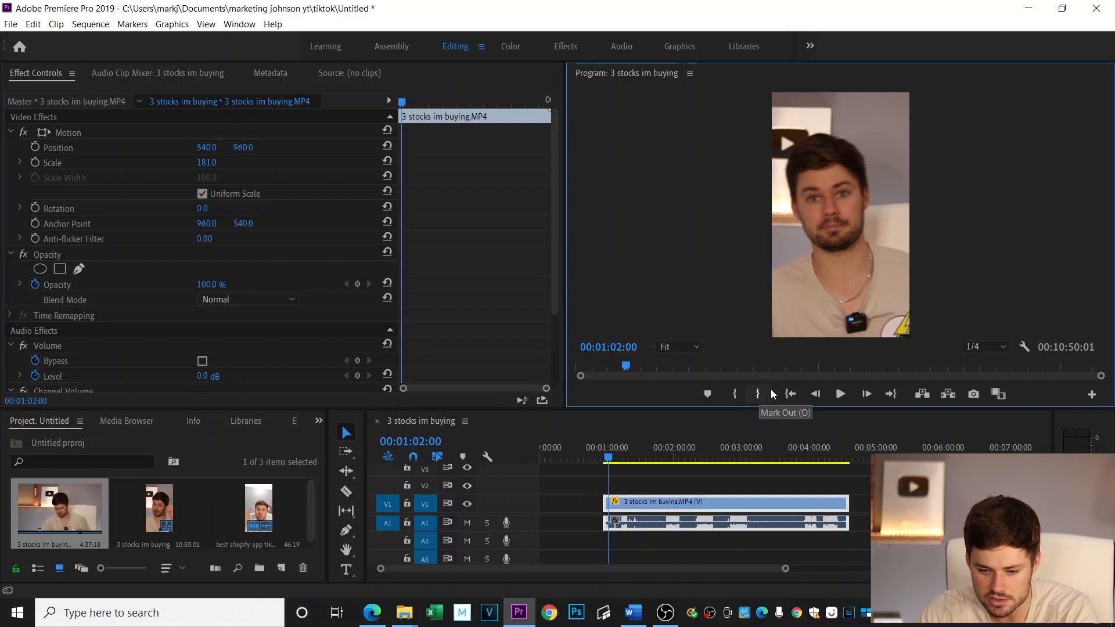
key(Left)
key(Left)
key(Left)
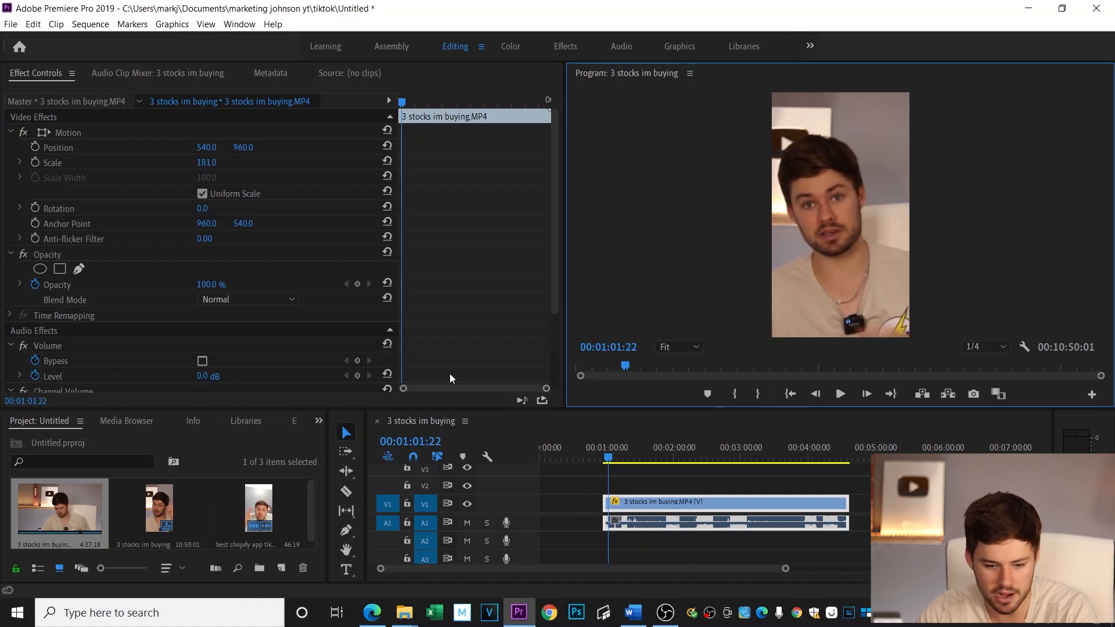
key(Right)
key(Right)
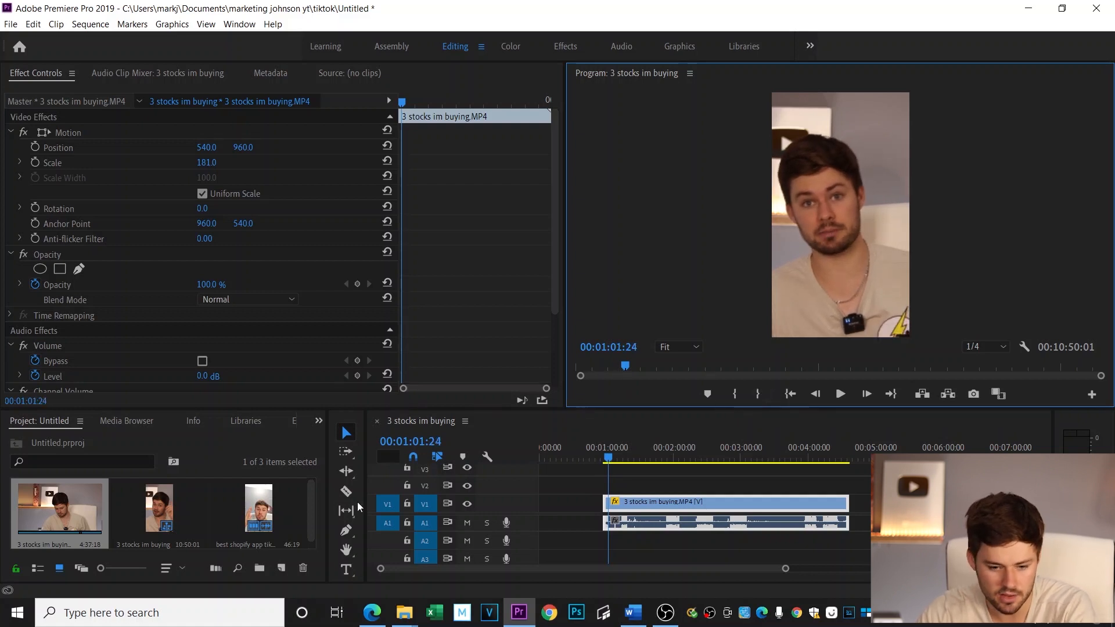
click(346, 491)
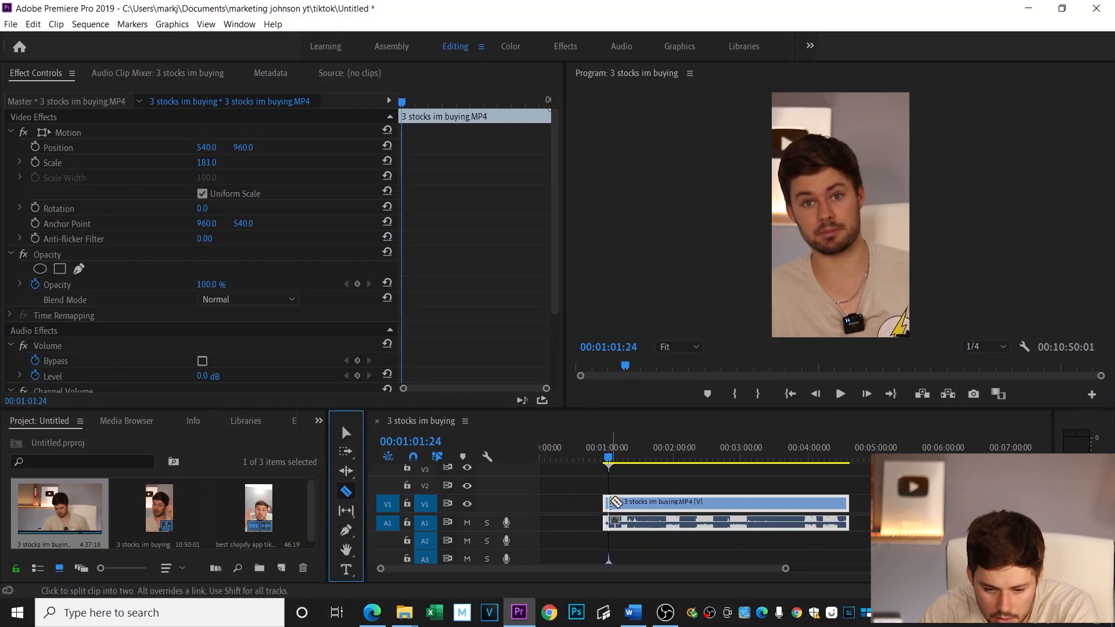
click(611, 502)
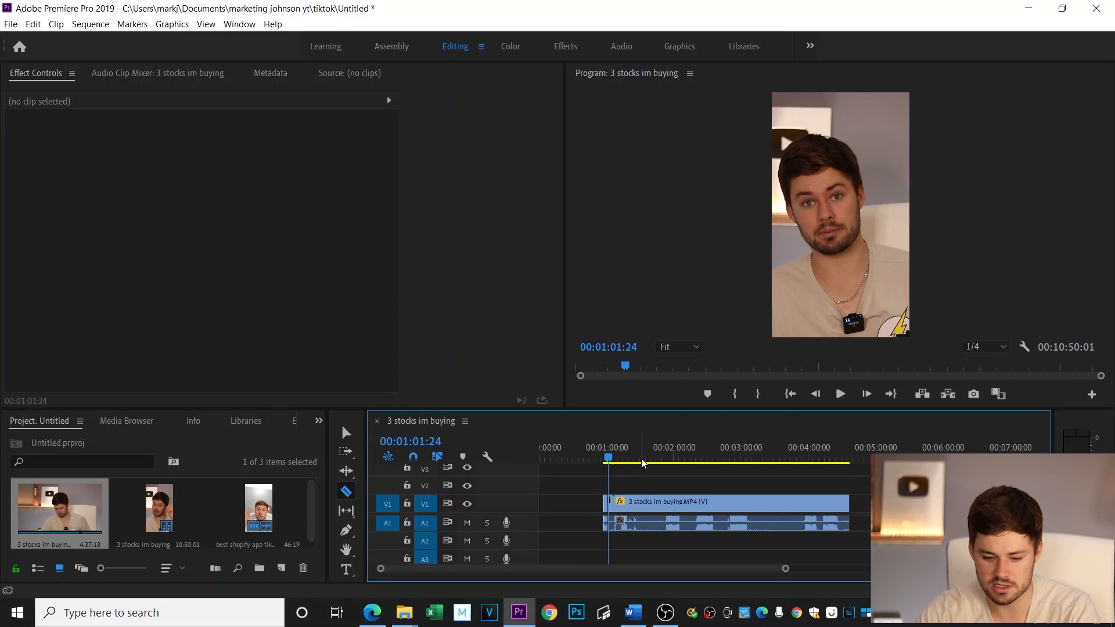
Expand the height of the Audio 1 track so its waveform is shown in full.
drag(608, 458, 614, 458)
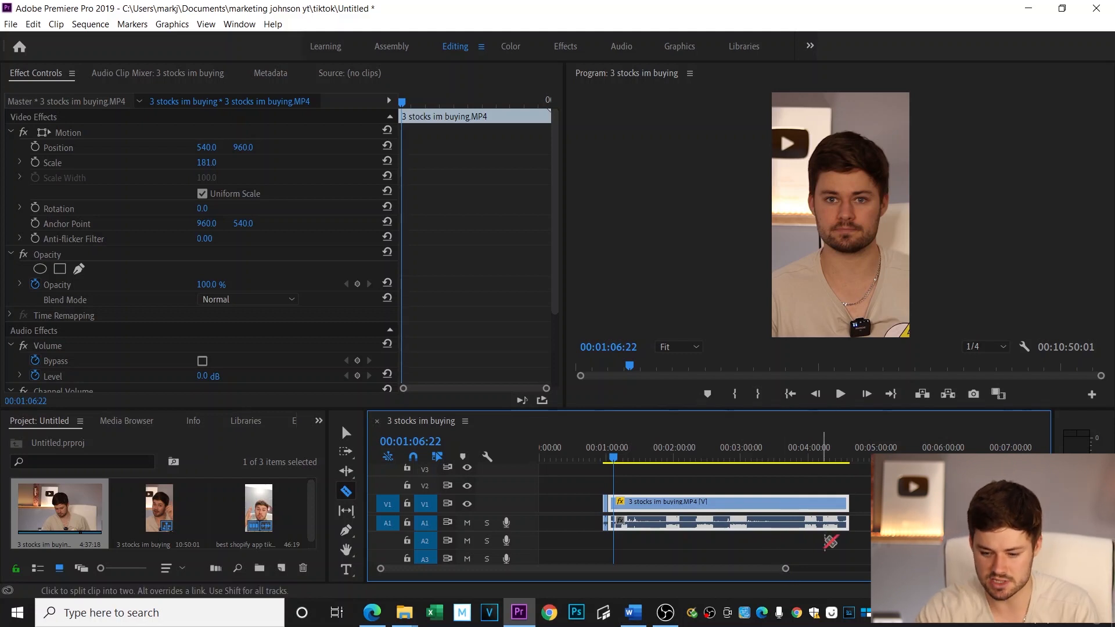
drag(452, 531, 452, 586)
drag(1045, 541, 1045, 536)
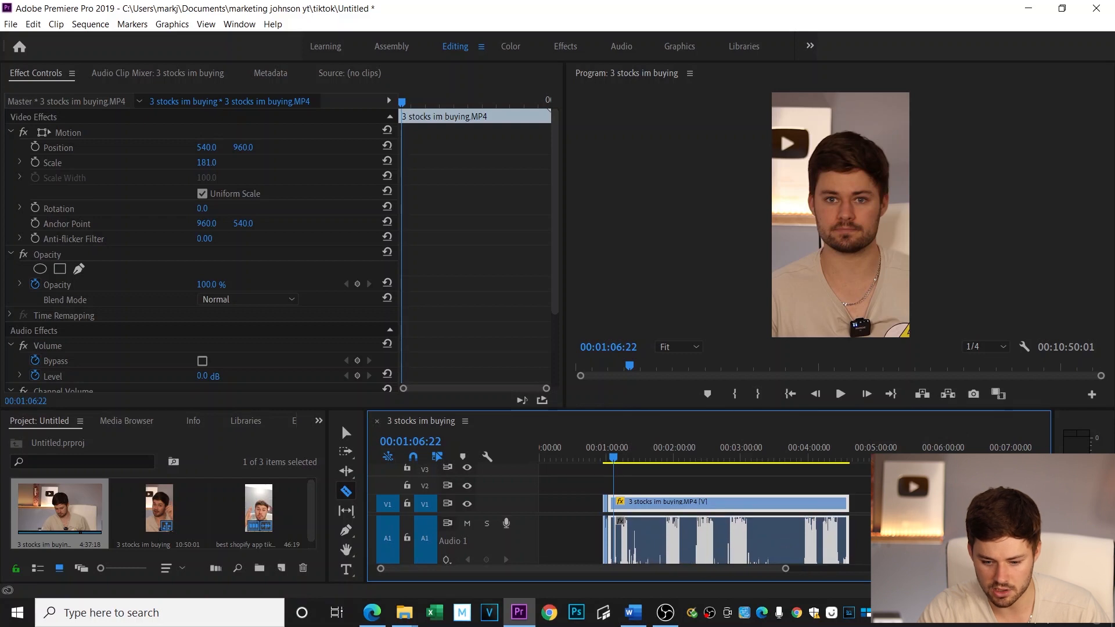
Ripple delete the empty gap before the first clip and make the Timeline panel taller.
drag(786, 569, 670, 572)
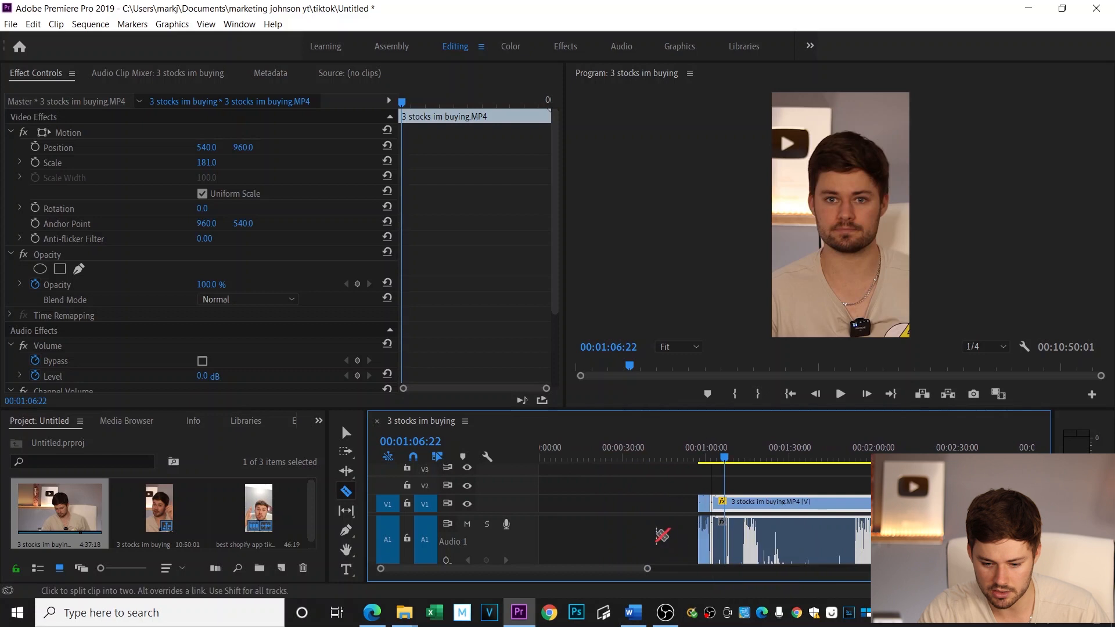
right_click(659, 532)
click(697, 541)
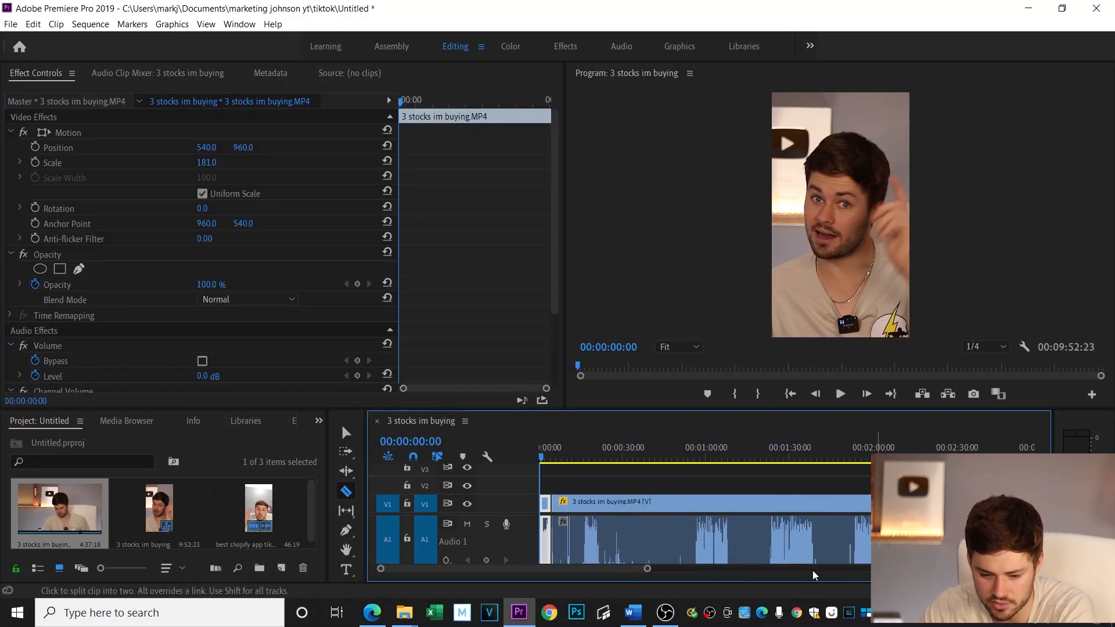
drag(770, 417, 785, 313)
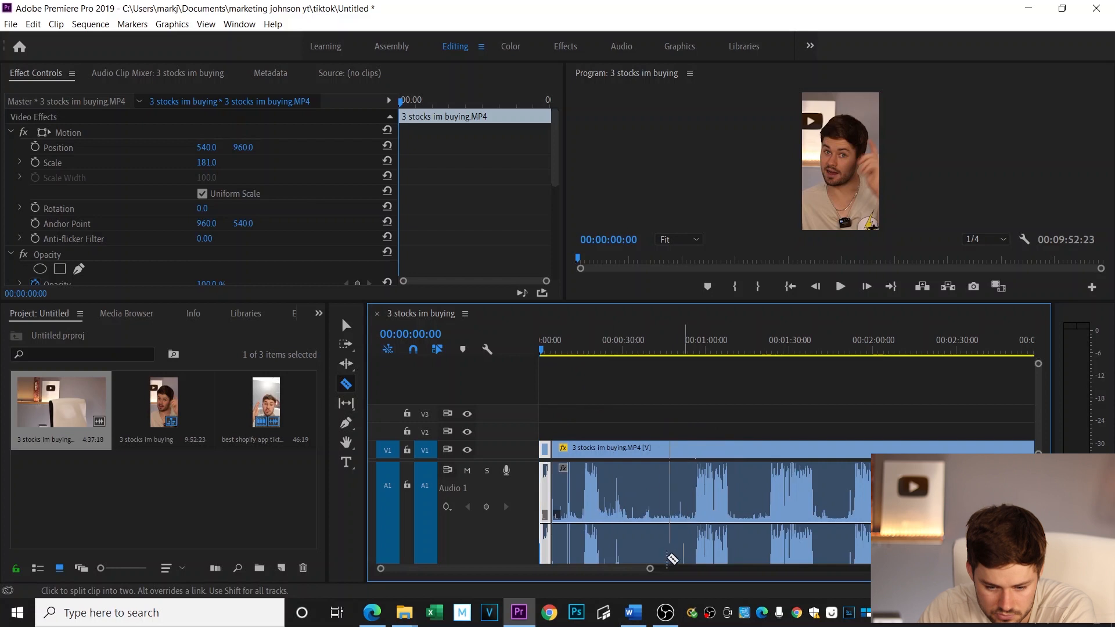
Split the second clip where the next spoken section starts in the waveform, at about 00:00:16.
drag(650, 569, 597, 570)
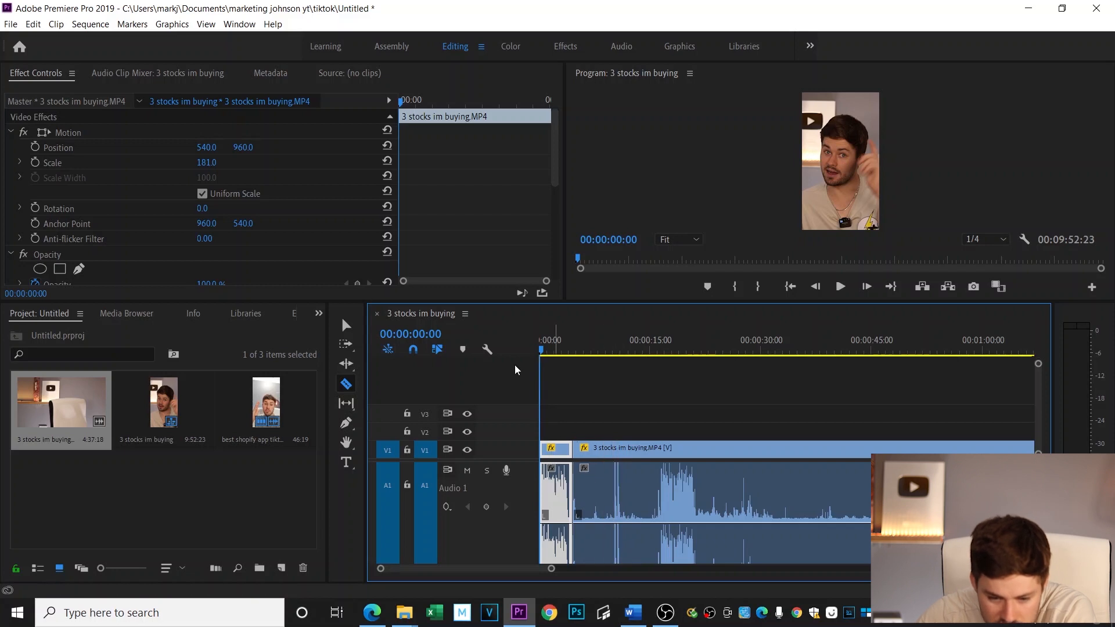
drag(541, 351, 567, 375)
click(839, 290)
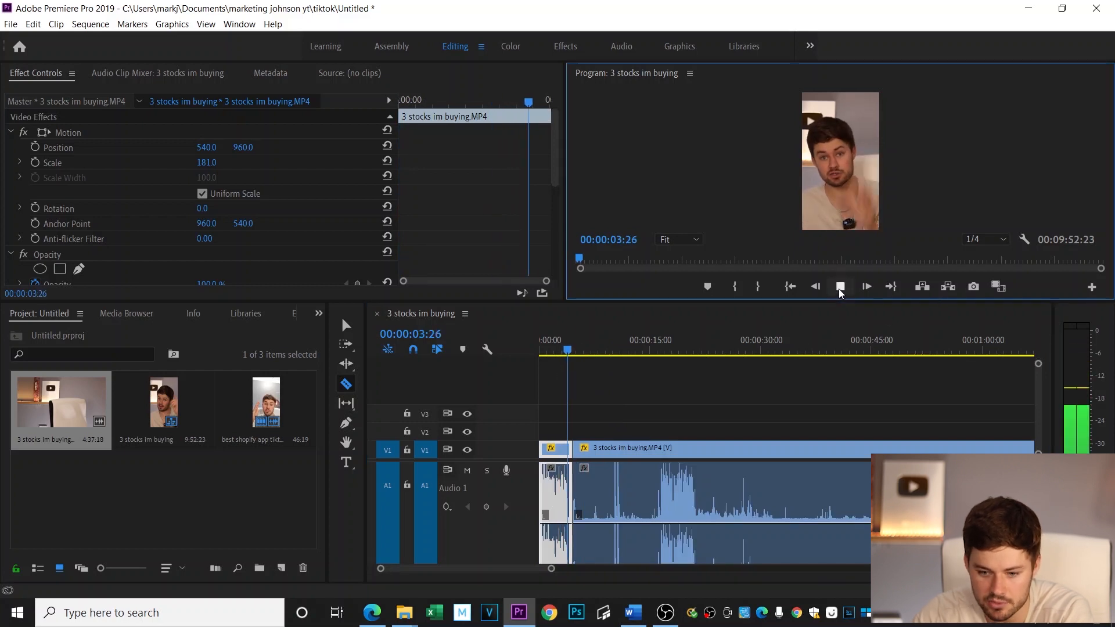
click(840, 290)
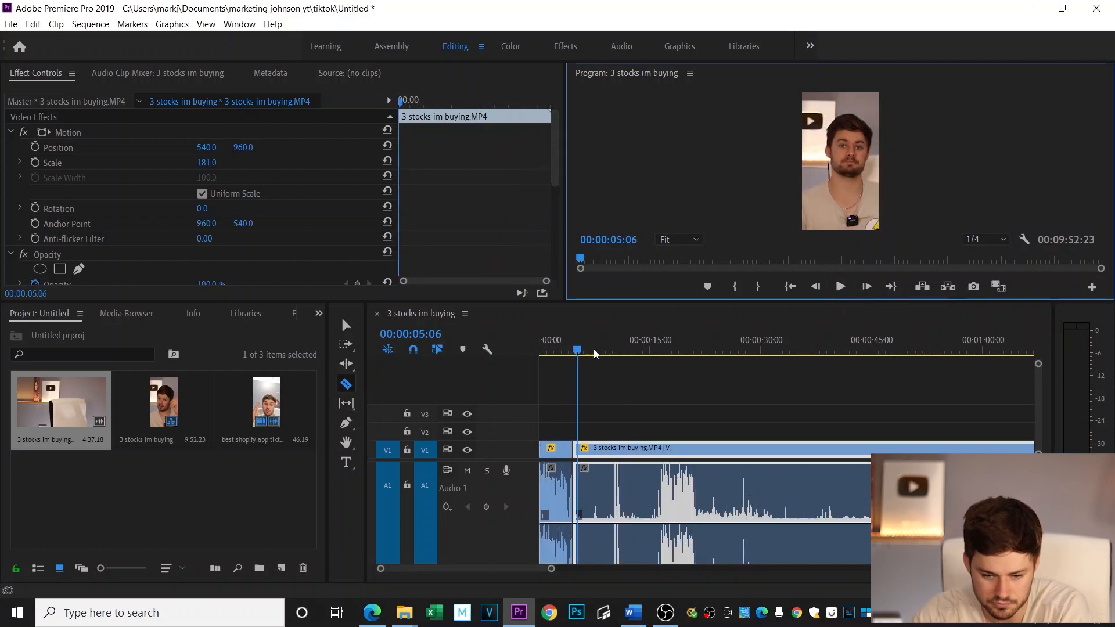
mouse_move(594, 353)
mouse_down()
mouse_move(624, 349)
mouse_move(614, 349)
mouse_up()
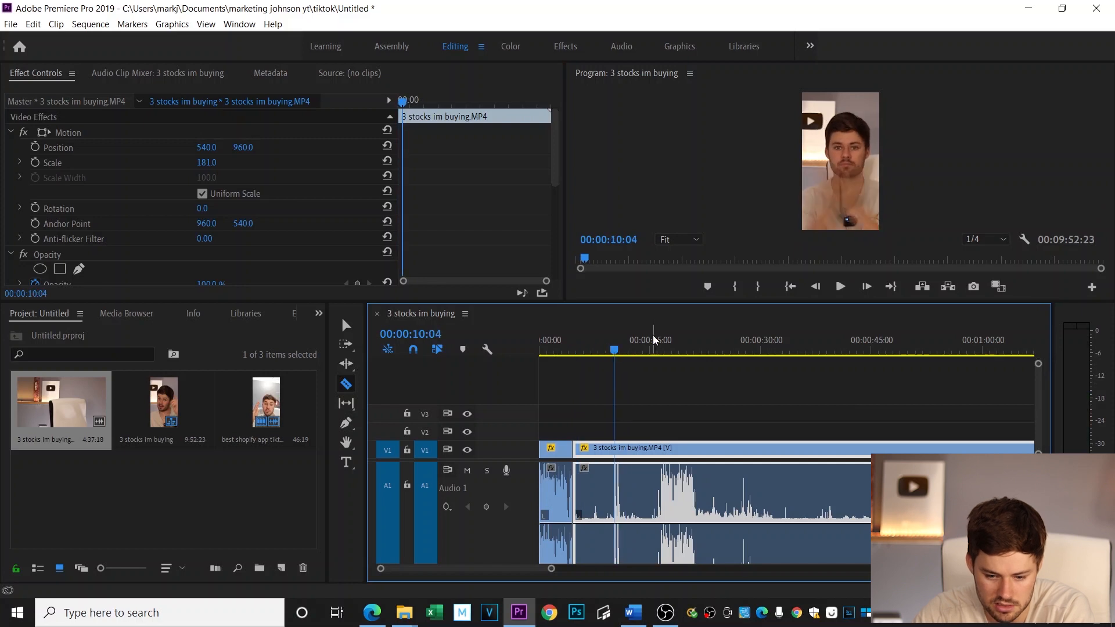
click(839, 286)
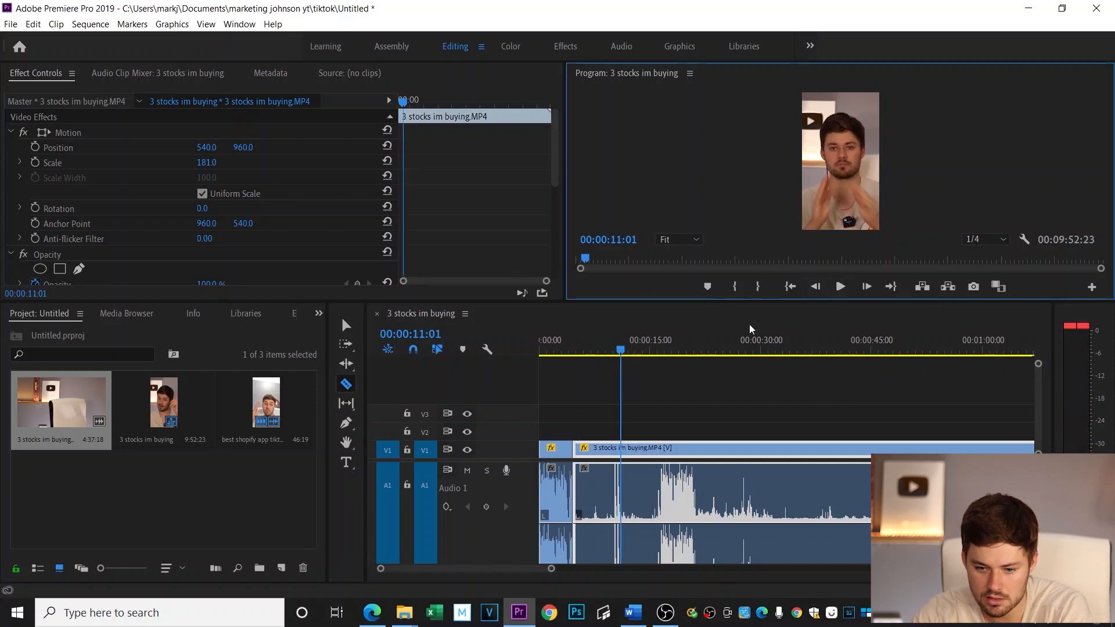
drag(635, 352, 660, 355)
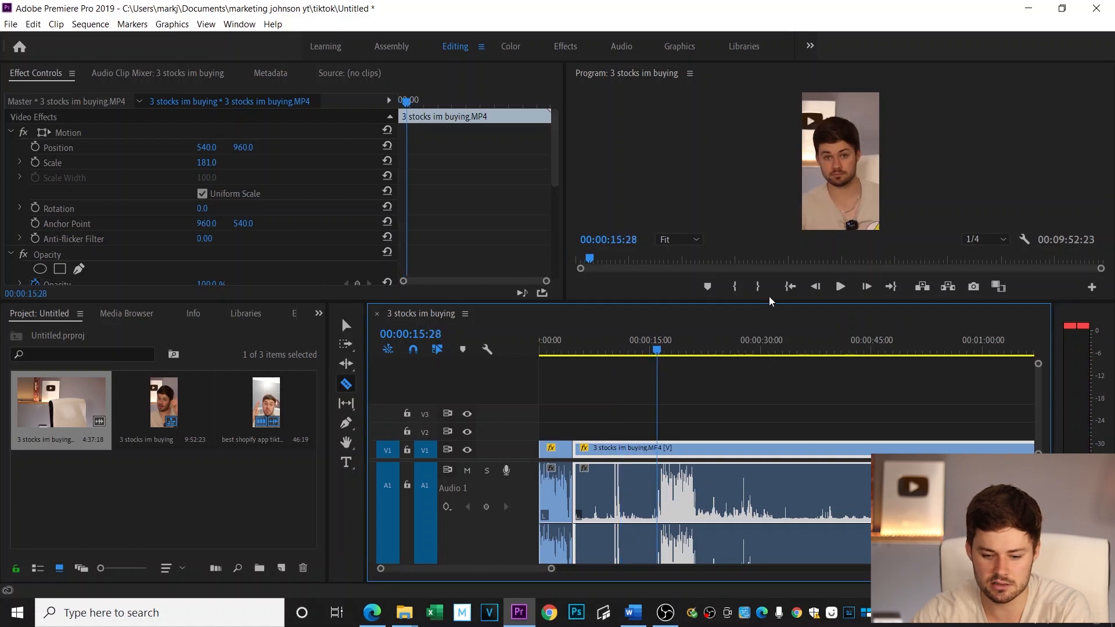
click(839, 286)
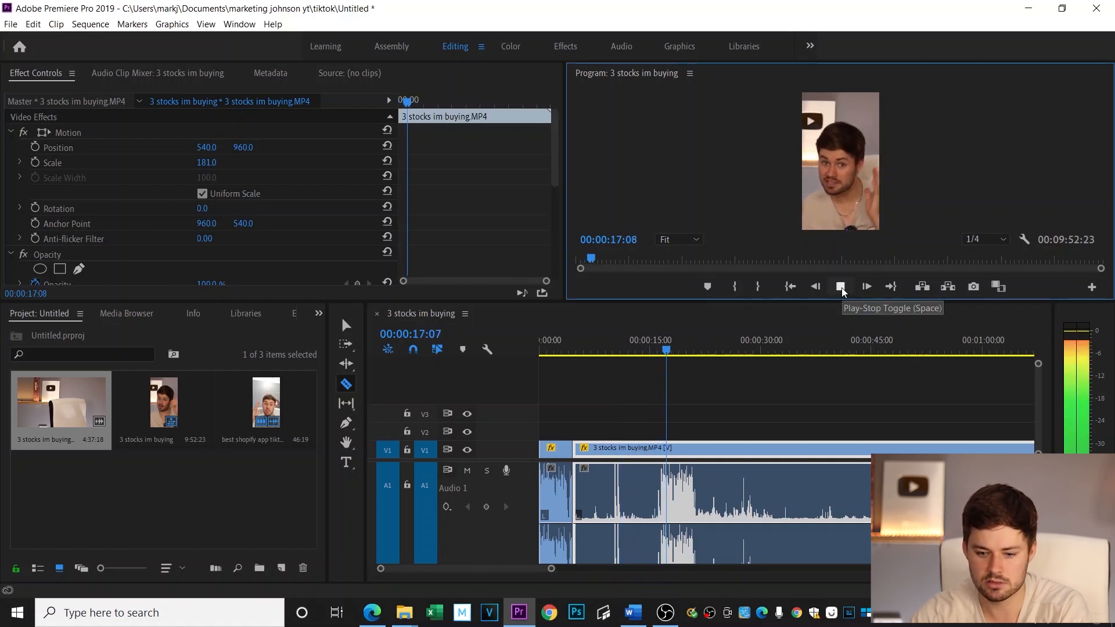
click(840, 287)
click(672, 355)
drag(672, 355, 659, 356)
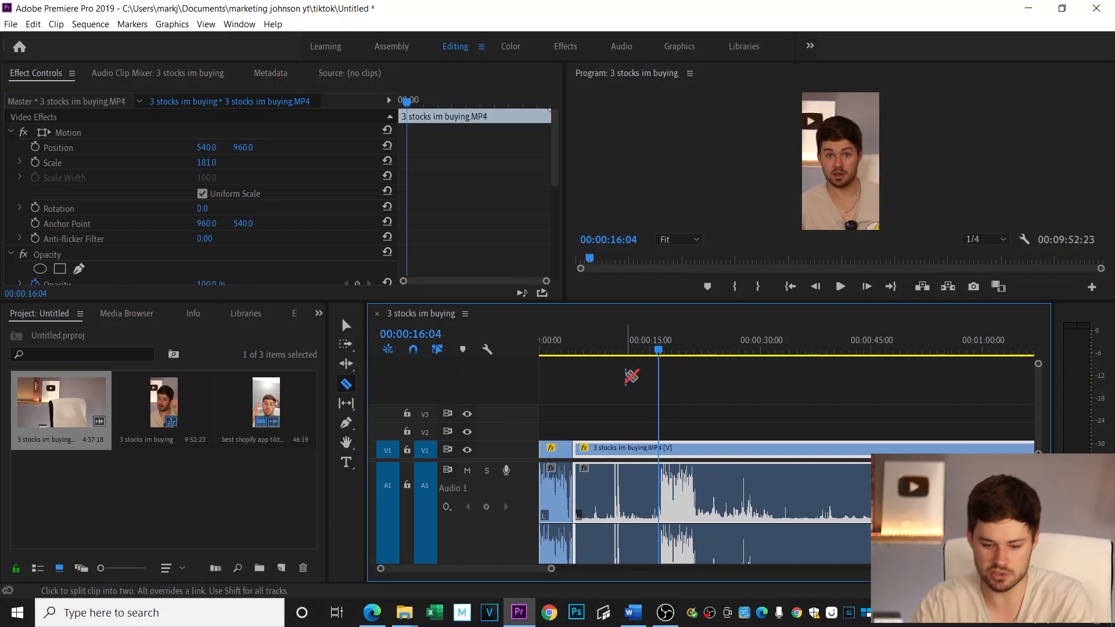
drag(552, 572, 491, 570)
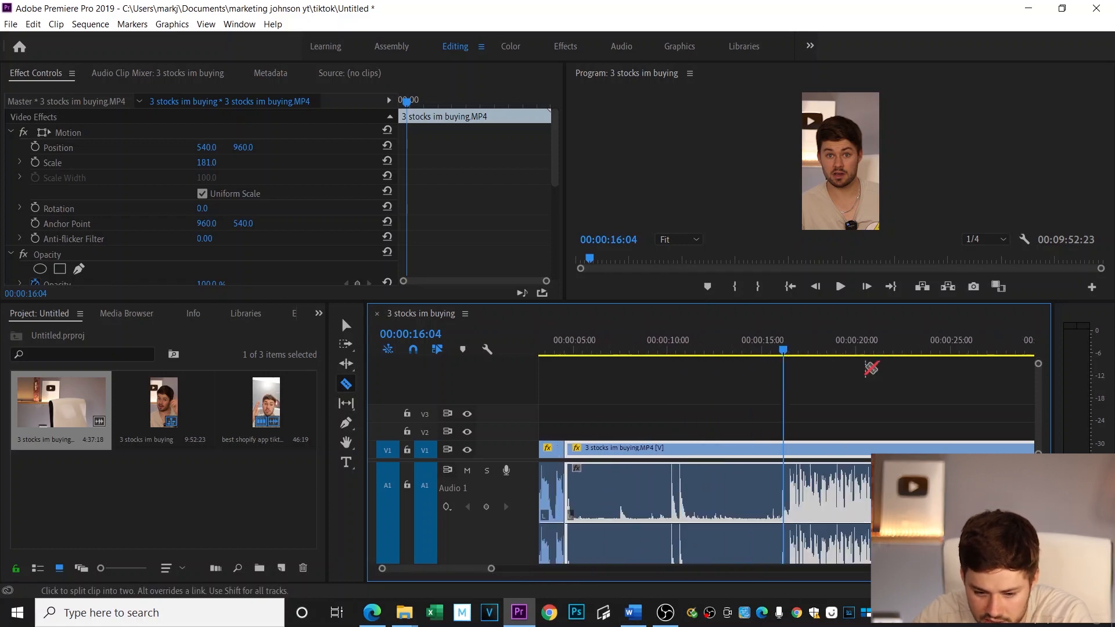
drag(783, 351, 741, 351)
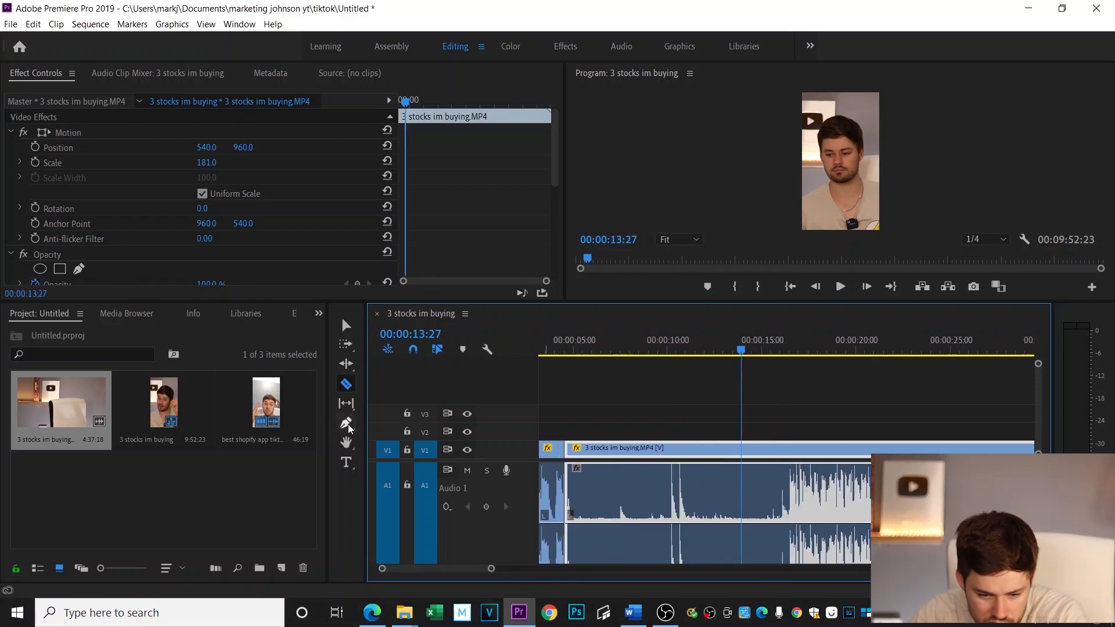
click(346, 326)
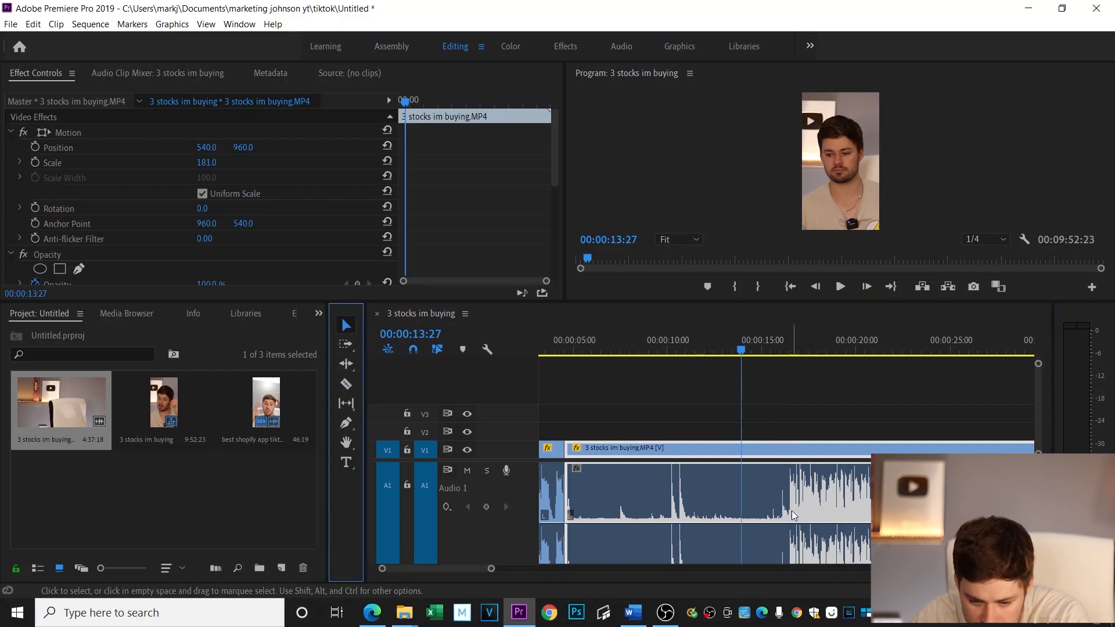
click(346, 384)
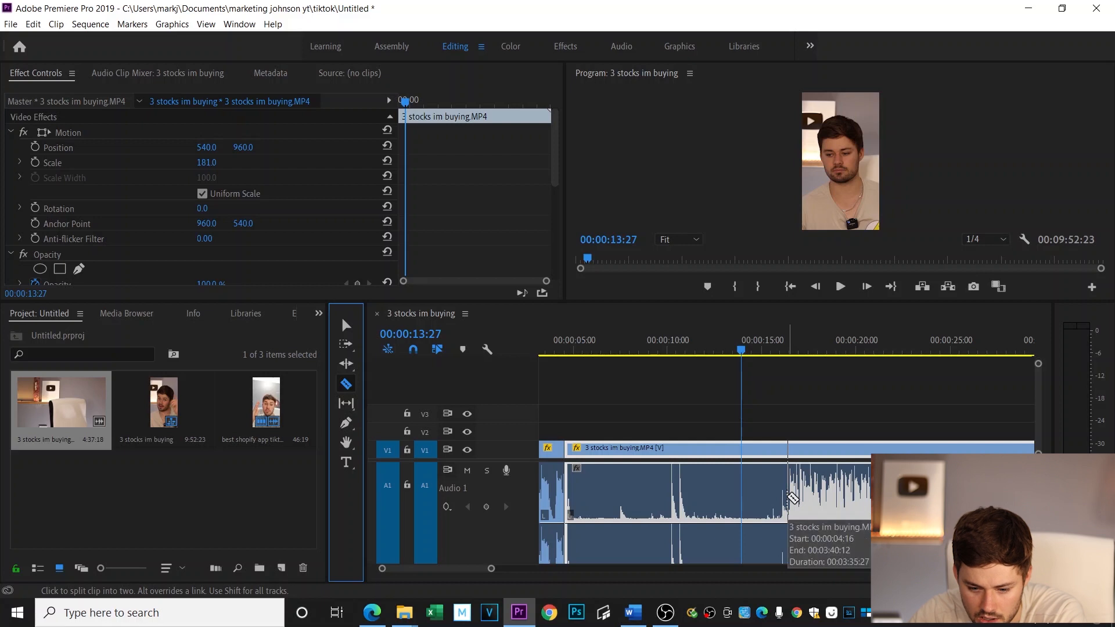
click(791, 497)
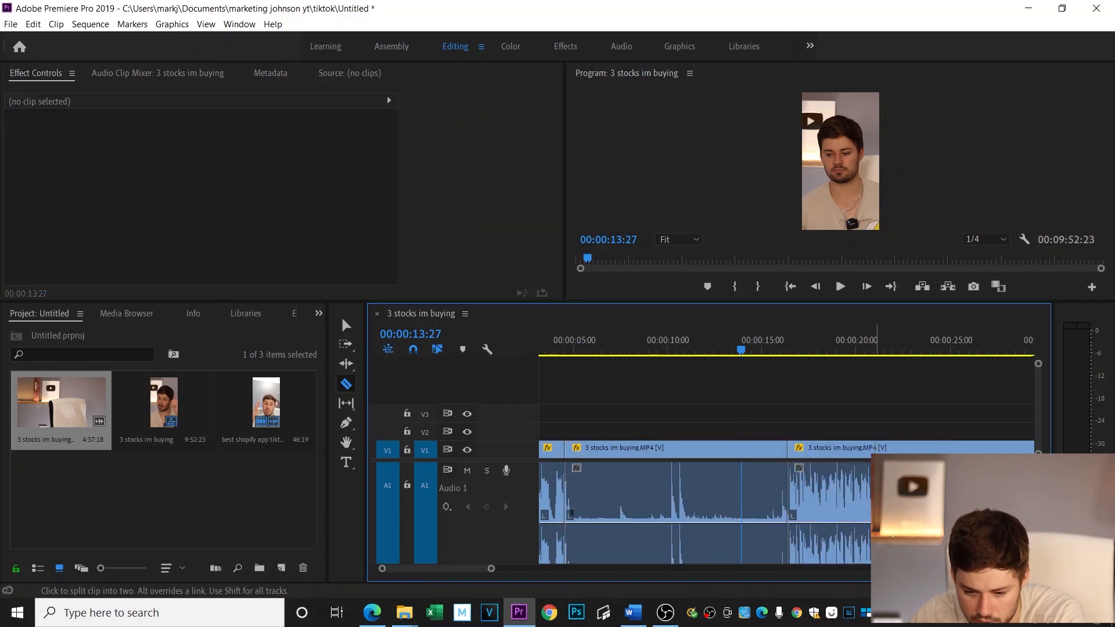
Split the clip at both ends of the spoken section between about 00:00:56 and 00:01:08.
drag(473, 566, 495, 570)
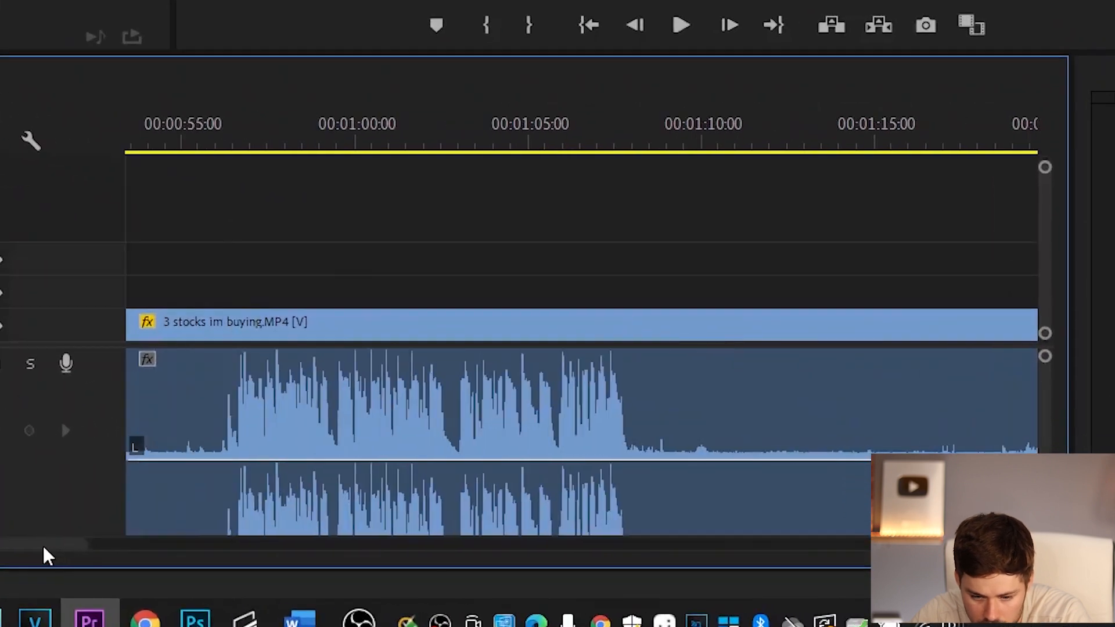
drag(44, 548, 40, 548)
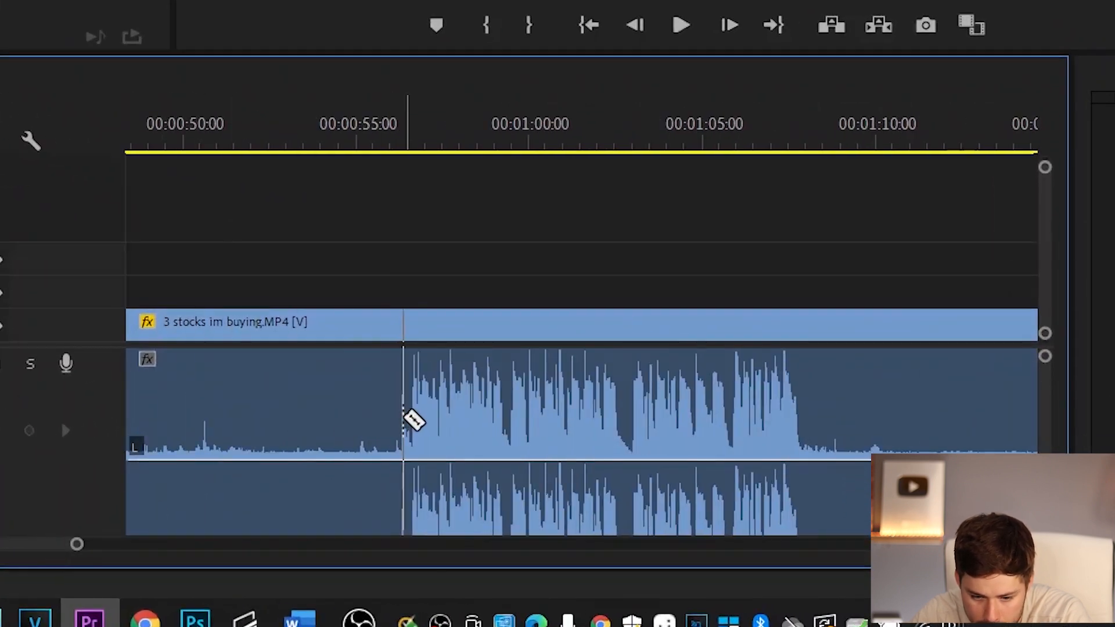
click(405, 419)
click(801, 422)
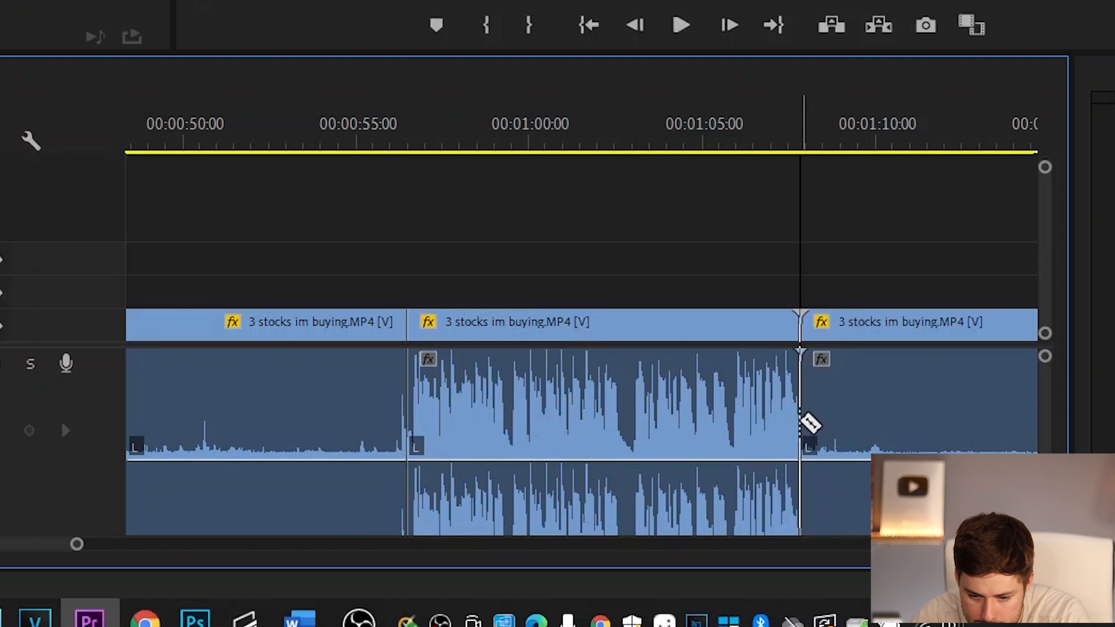
Split the clip where speech starts at about 00:01:23 and where it stops at about 00:02:08.
drag(54, 545, 74, 546)
click(469, 423)
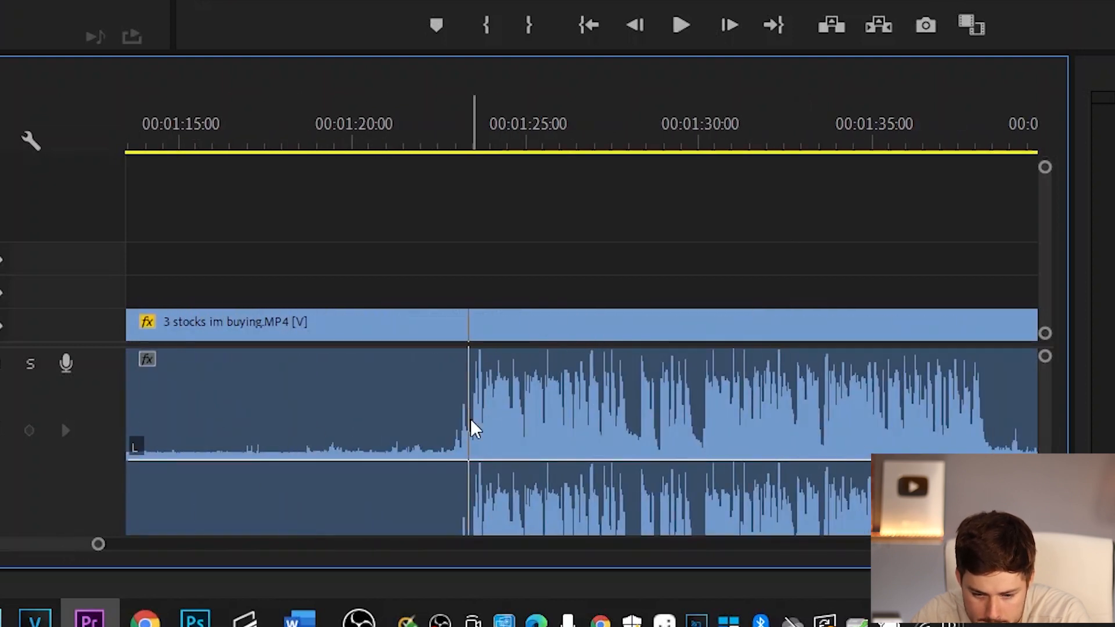
drag(55, 548, 94, 554)
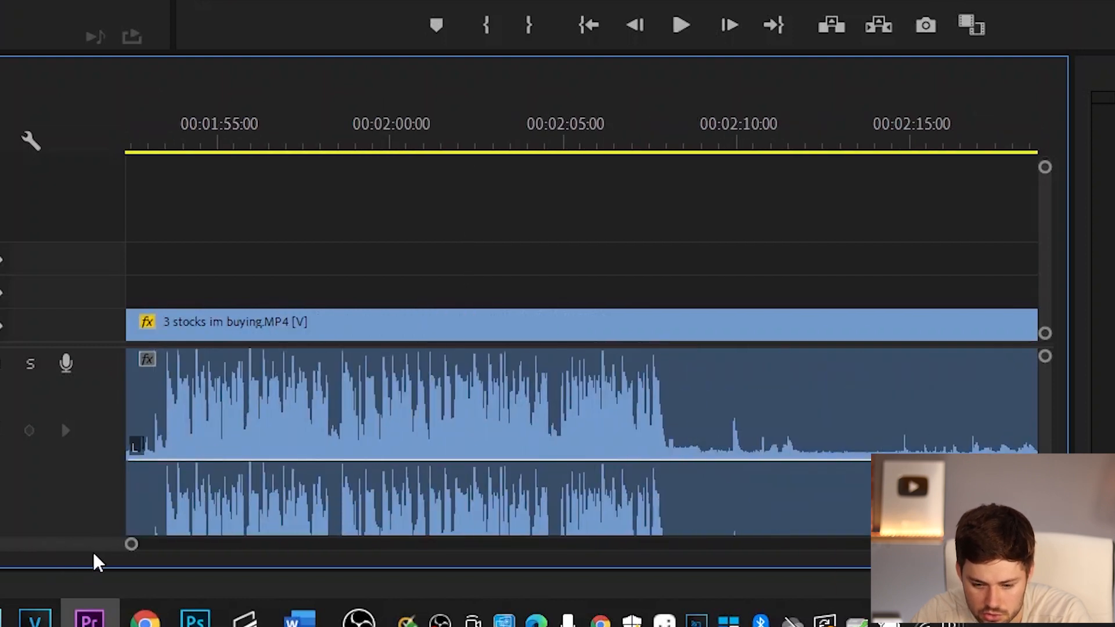
click(662, 400)
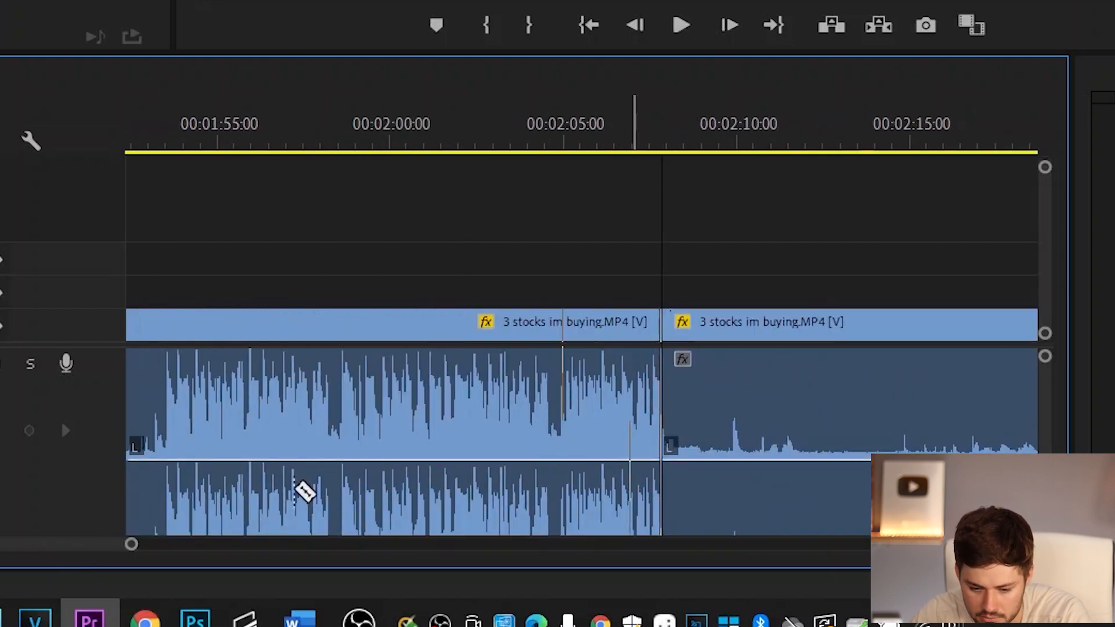
Split the clip at both ends of the spoken section between about 00:03:00 and 00:03:10.
drag(20, 552, 83, 544)
drag(160, 543, 151, 542)
key(c)
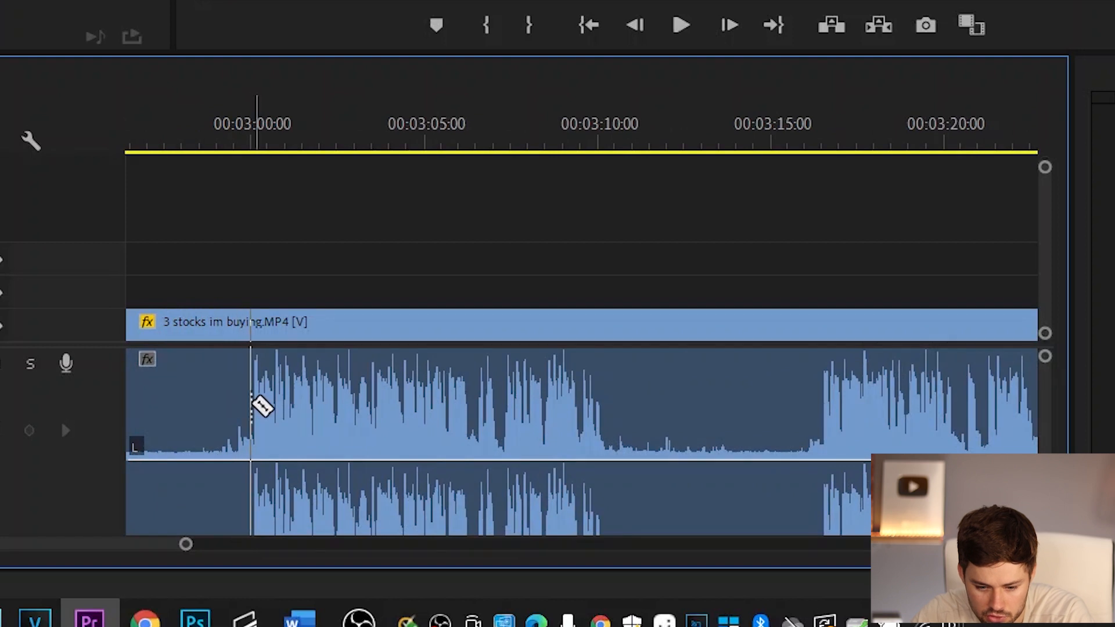
click(252, 407)
click(600, 415)
Split the clip at the start and end of the last spoken section, about 00:03:16 and 00:03:29.
click(865, 415)
click(824, 415)
drag(145, 541, 163, 552)
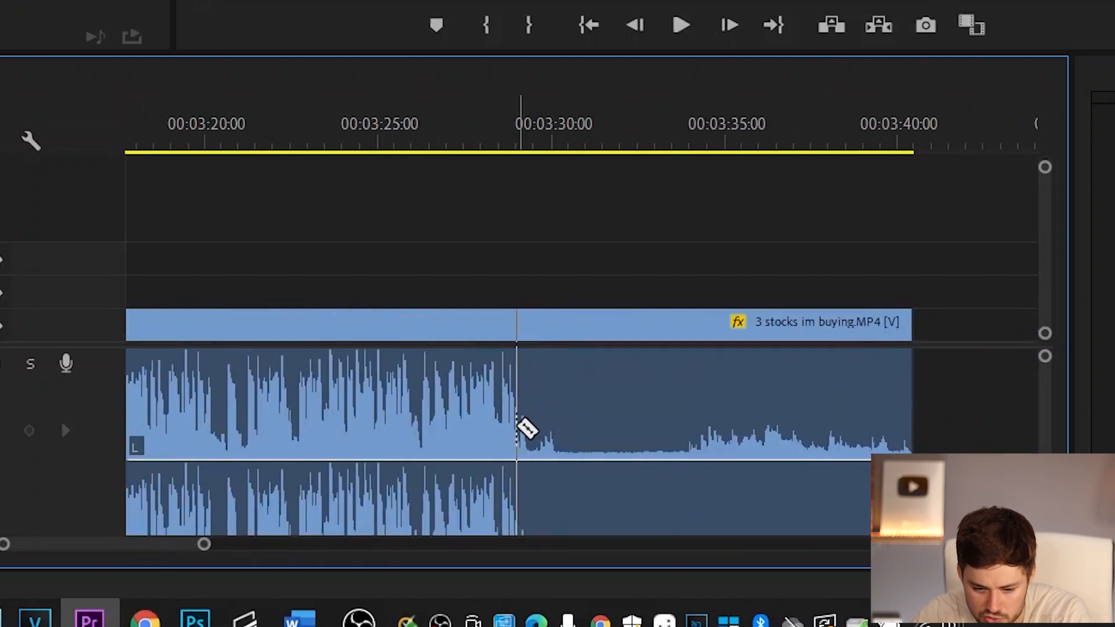
click(518, 426)
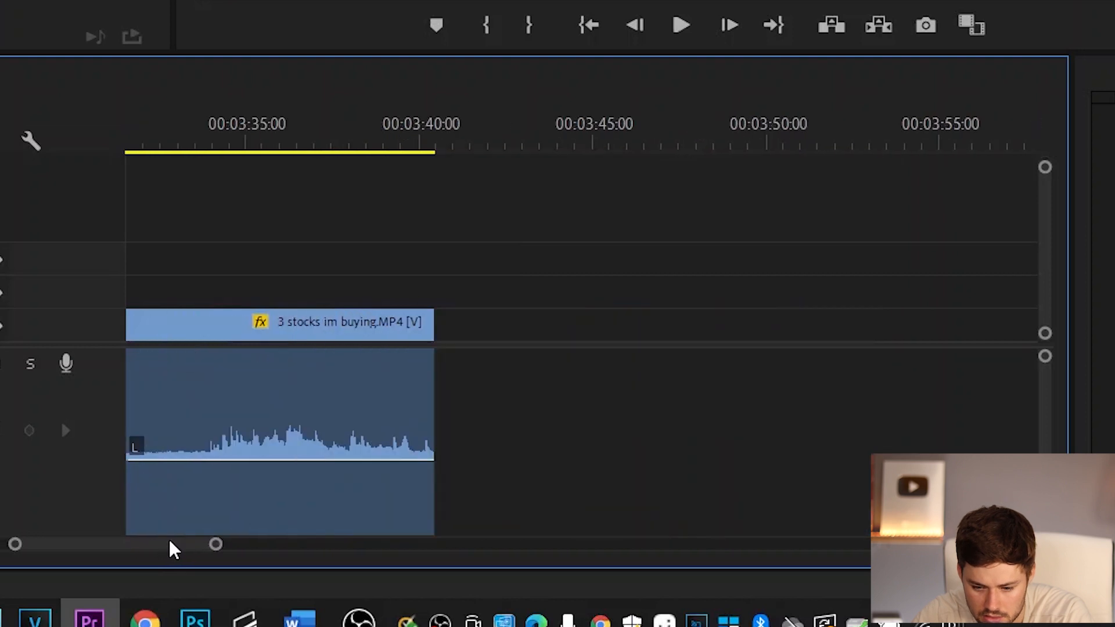
Delete the leftover clip after the last spoken section, from about 00:03:29 to the end.
scroll(166, 546, left, 5)
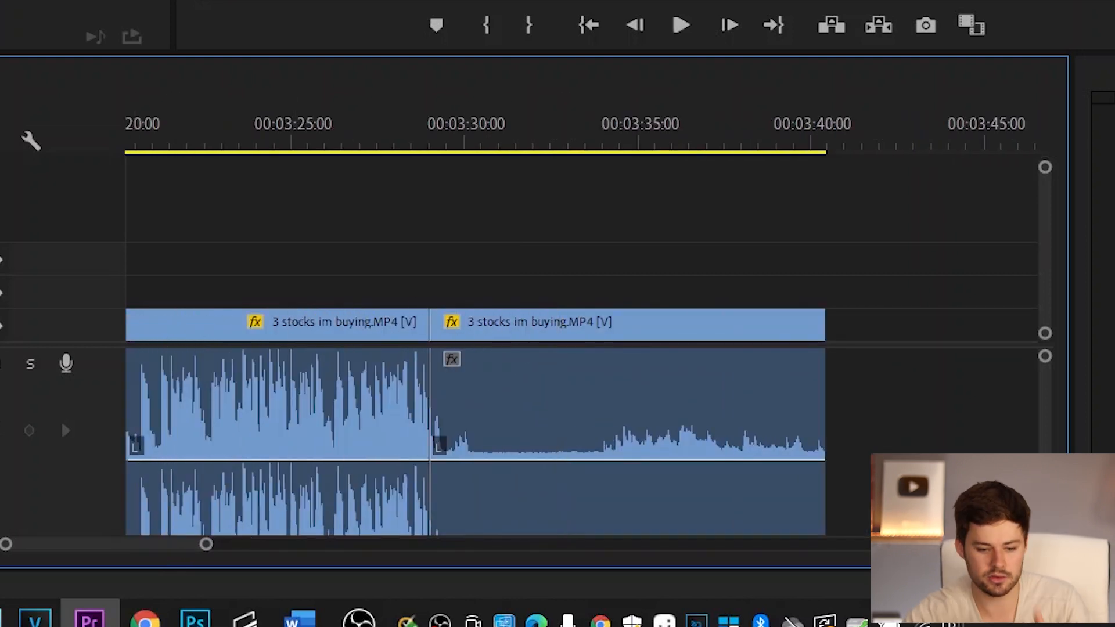
click(628, 336)
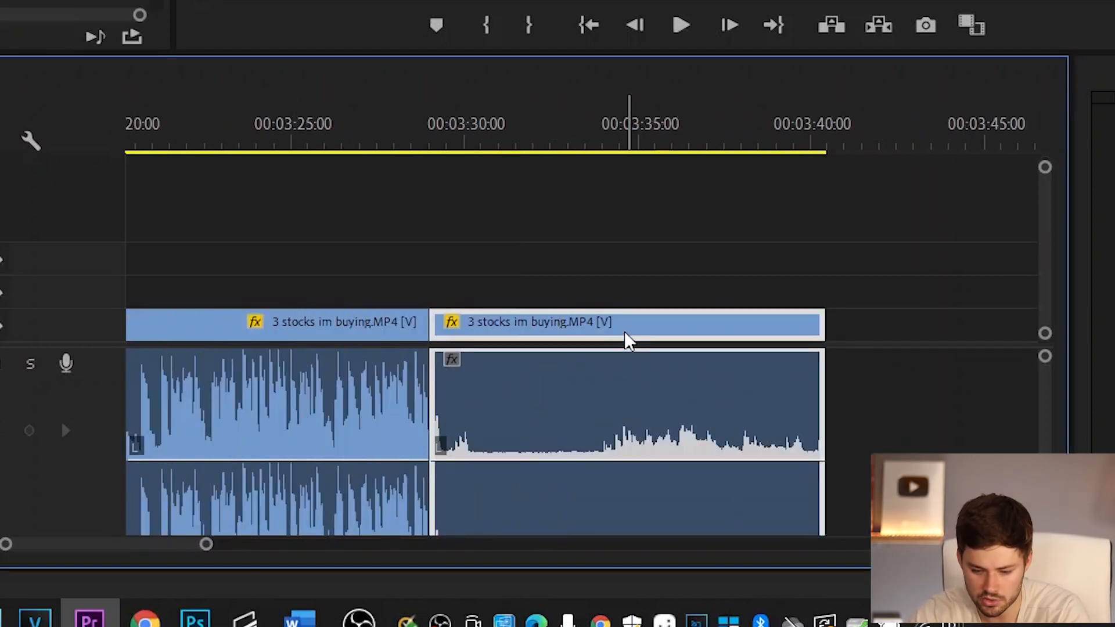
key(Delete)
Ripple delete the gap between about 00:03:10 and 00:03:16, and delete the silent clip before 00:03:00.
click(157, 529)
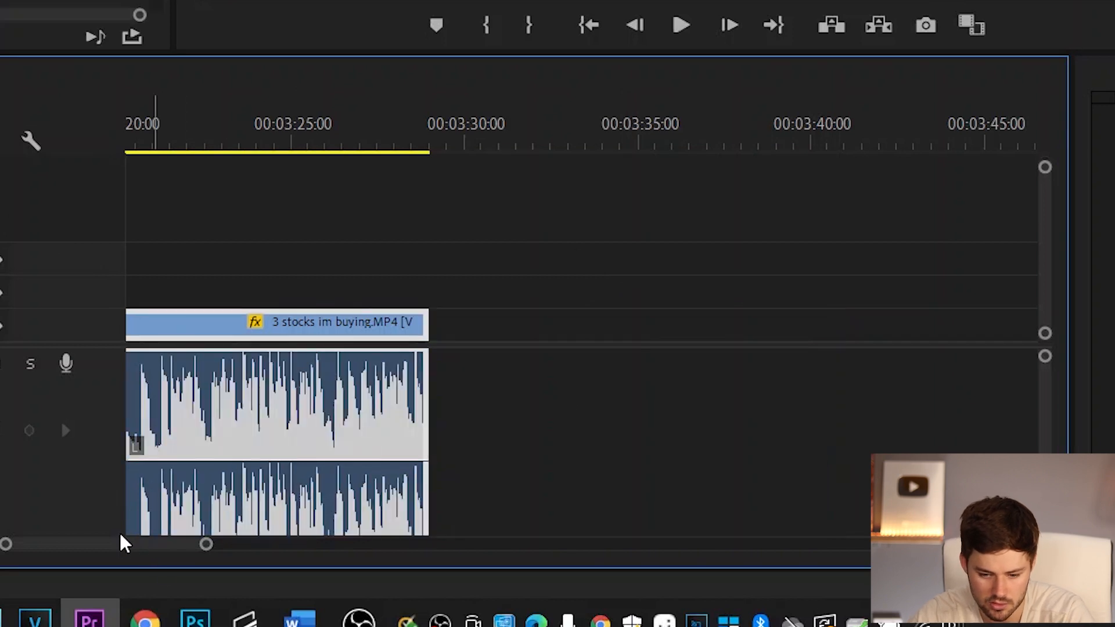
scroll(124, 546, left, 8)
right_click(813, 344)
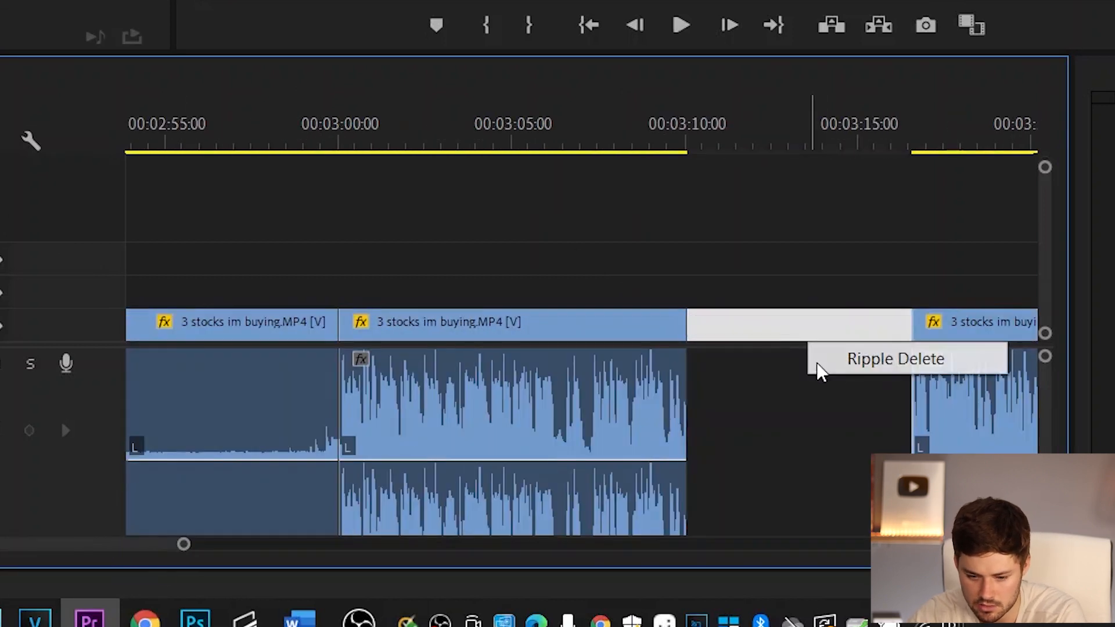
click(817, 364)
click(266, 331)
key(Delete)
Split the clip at about 00:01:38 and 00:01:53 and delete the silent part in between.
scroll(169, 548, left, 15)
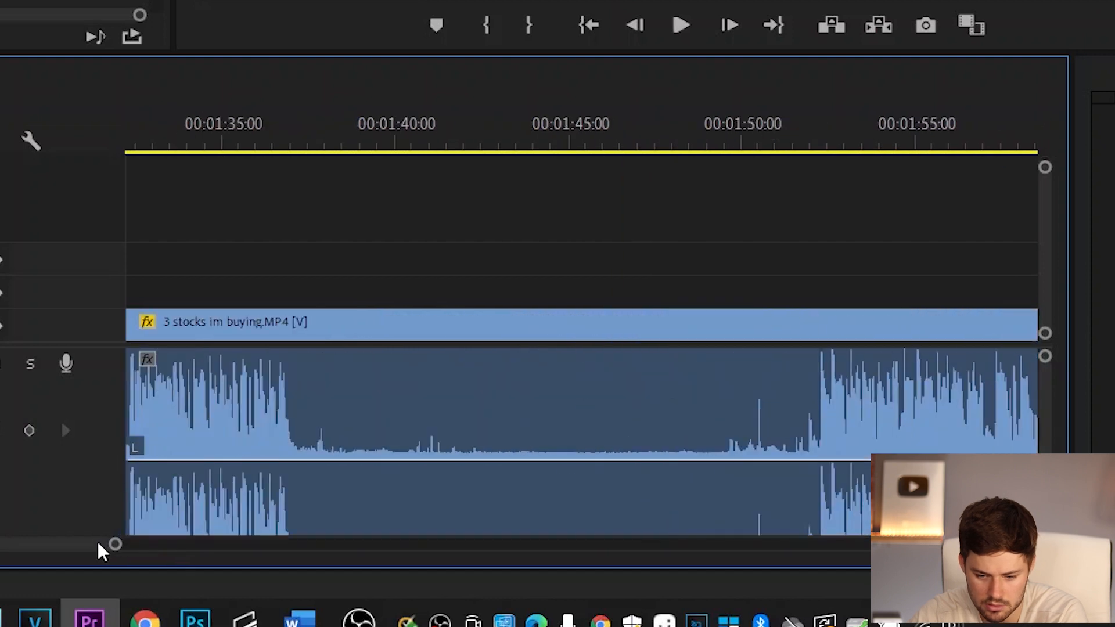
scroll(101, 552, right, 1)
key(c)
click(687, 371)
click(155, 377)
click(452, 331)
key(Delete)
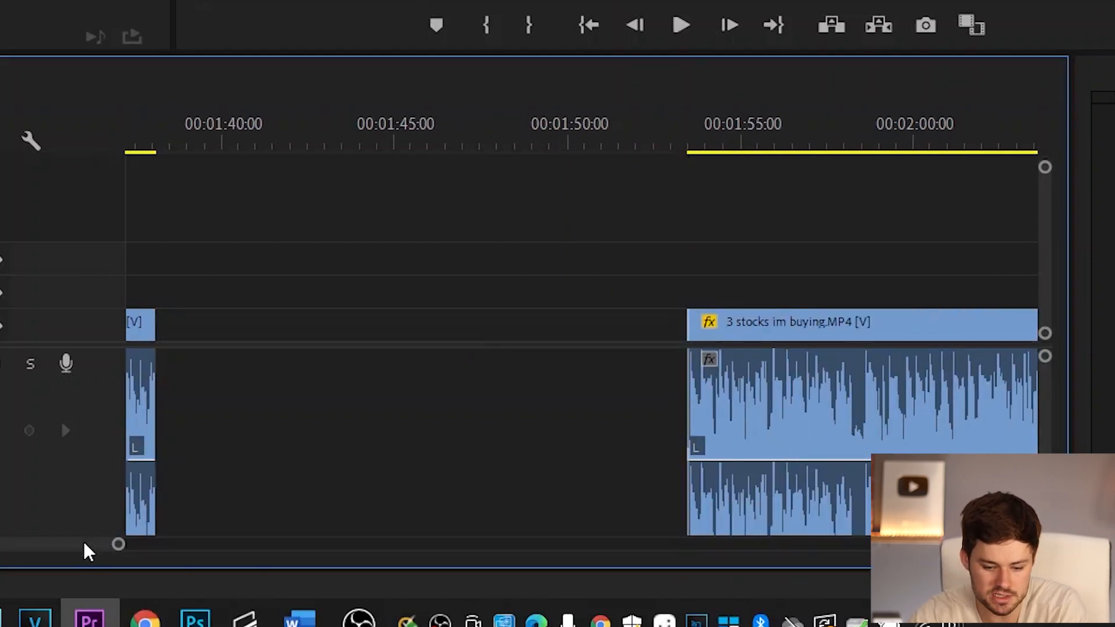
Delete the silent clip between about 00:01:08 and 00:01:23 and ripple delete its gap.
scroll(84, 544, left, 6)
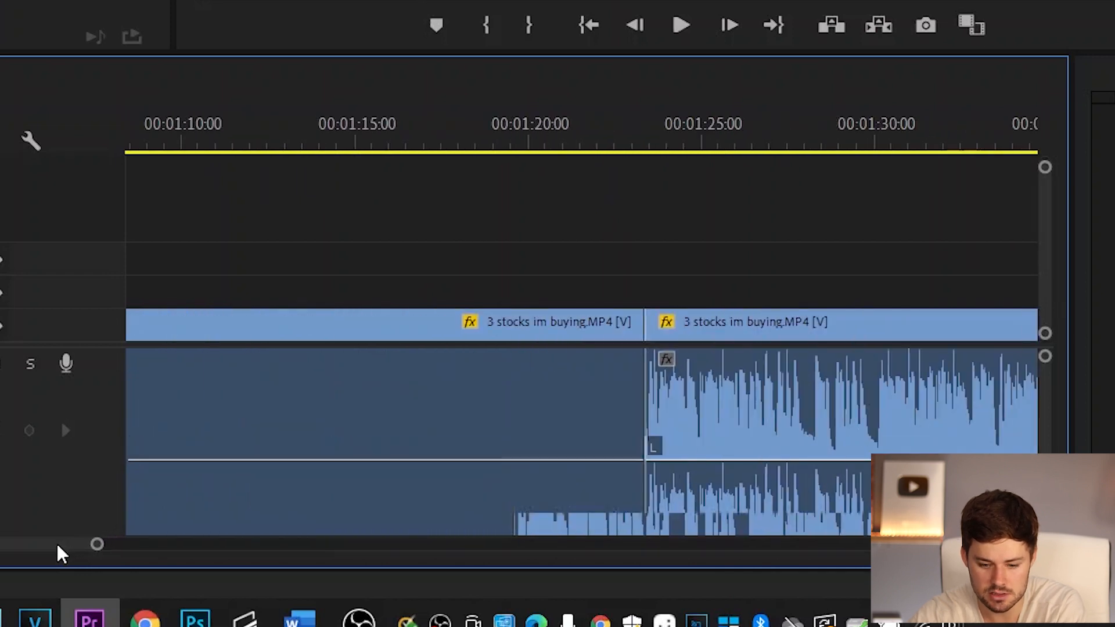
scroll(61, 554, left, 1)
key(Delete)
right_click(589, 330)
click(673, 344)
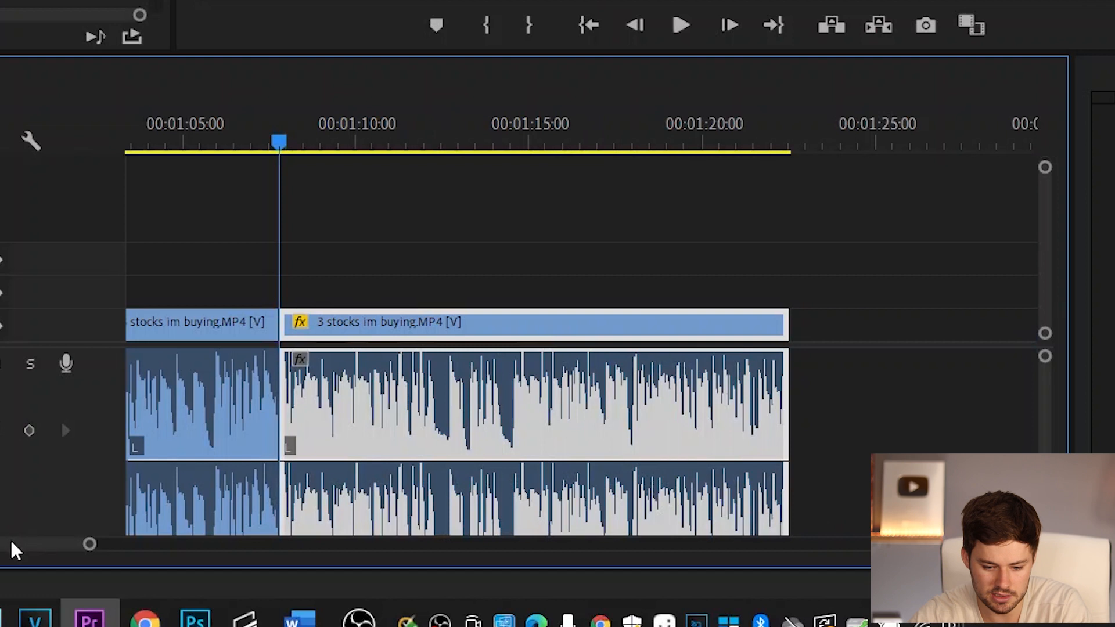
Delete the silent clip that starts at about 00:00:21 and ripple delete the gap it leaves.
scroll(18, 546, left, 10)
click(794, 343)
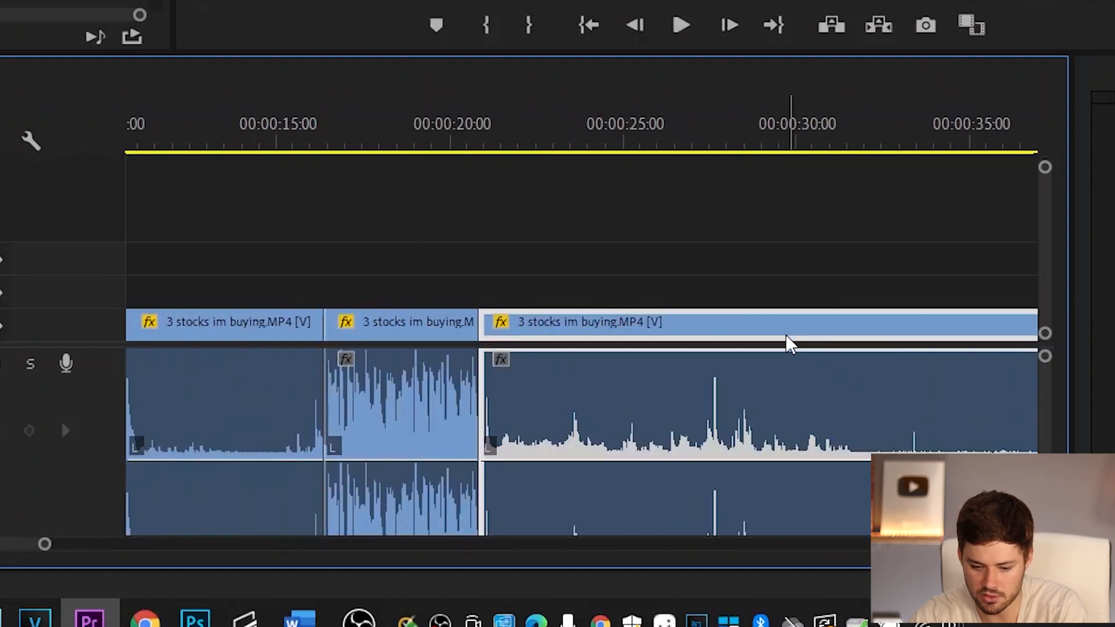
key(Delete)
right_click(763, 360)
click(801, 376)
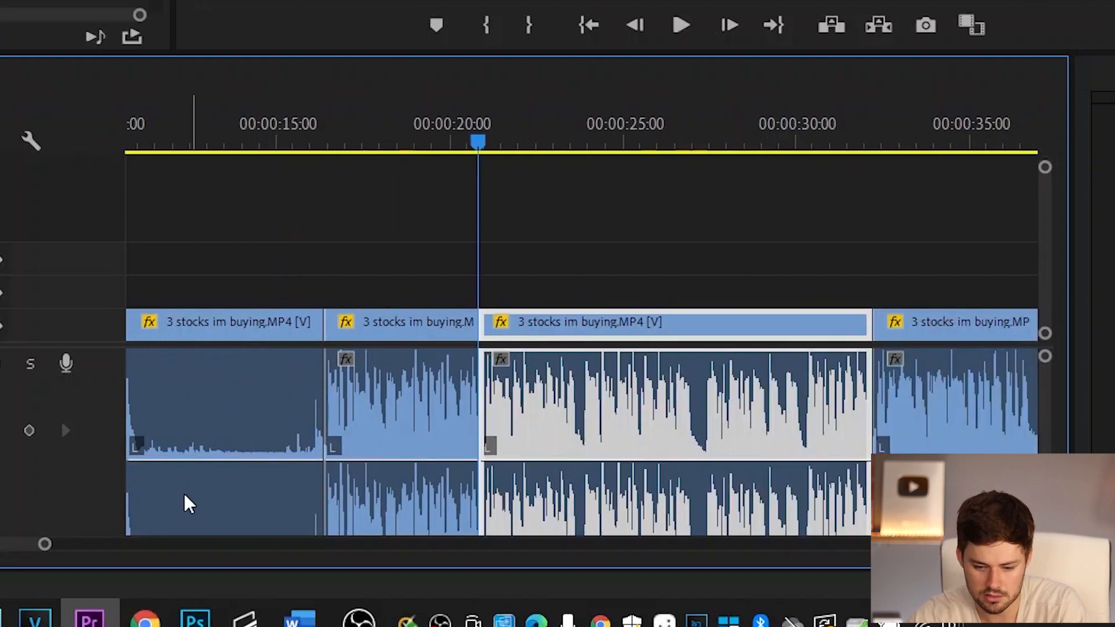
Delete the silent clip between the first two spoken sections and ripple delete its gap.
scroll(20, 543, left, 5)
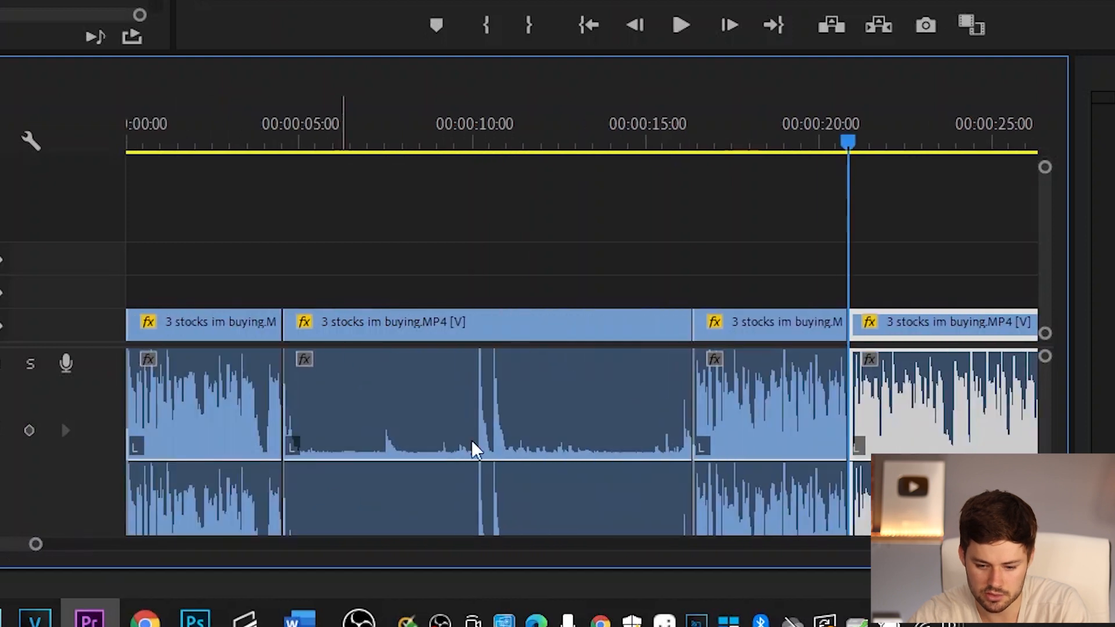
click(639, 332)
key(Delete)
right_click(598, 354)
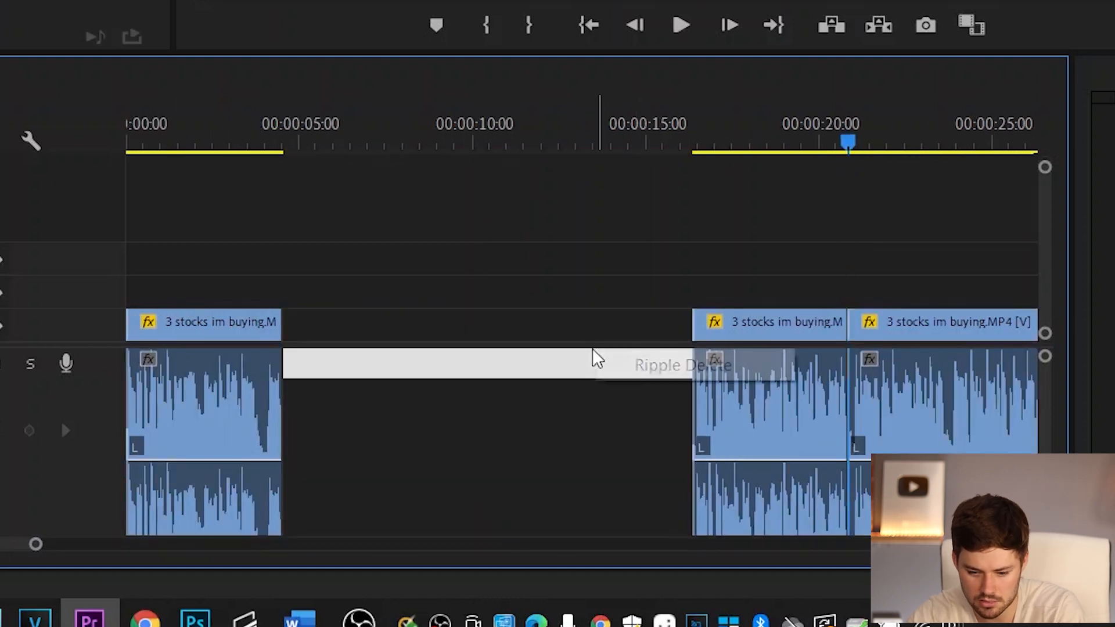
click(636, 367)
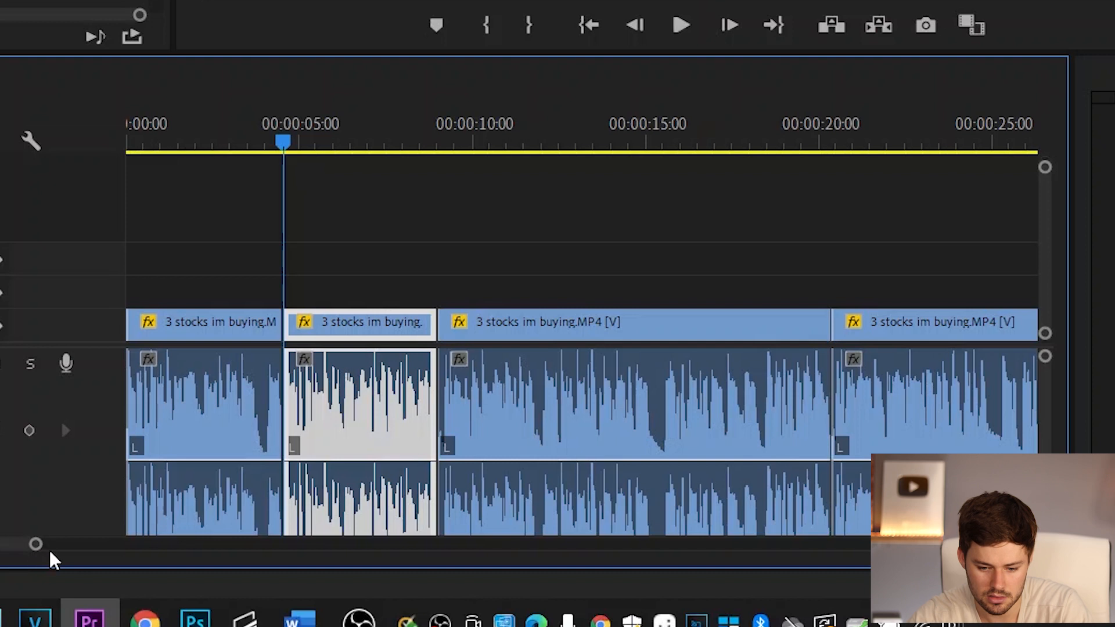
Ripple delete the remaining gap between the fourth and fifth clips.
drag(37, 548, 249, 549)
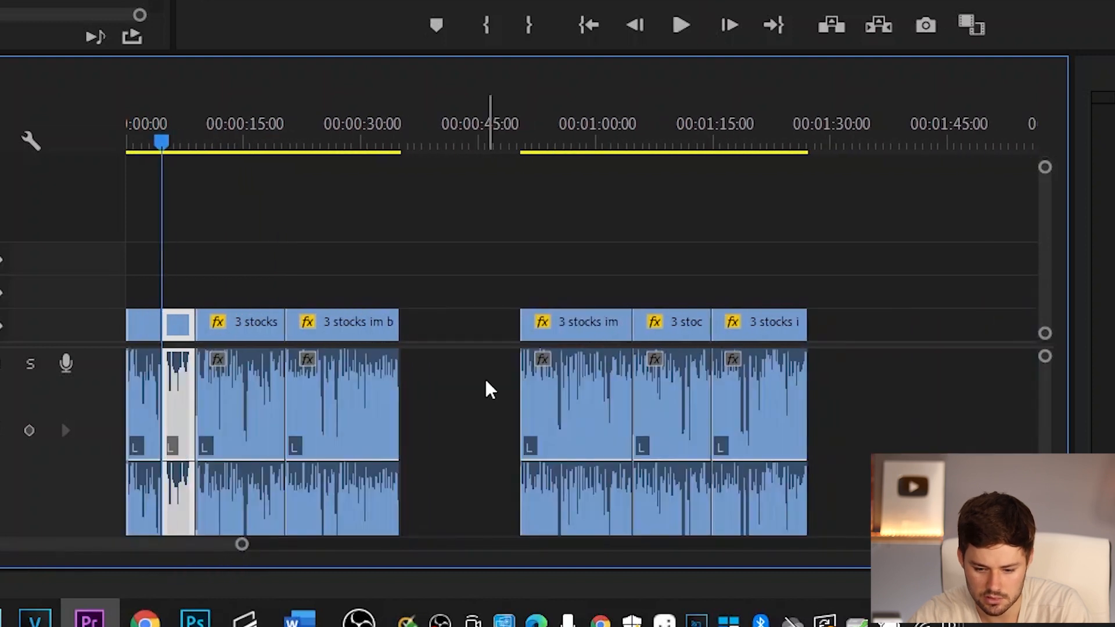
right_click(486, 381)
click(528, 394)
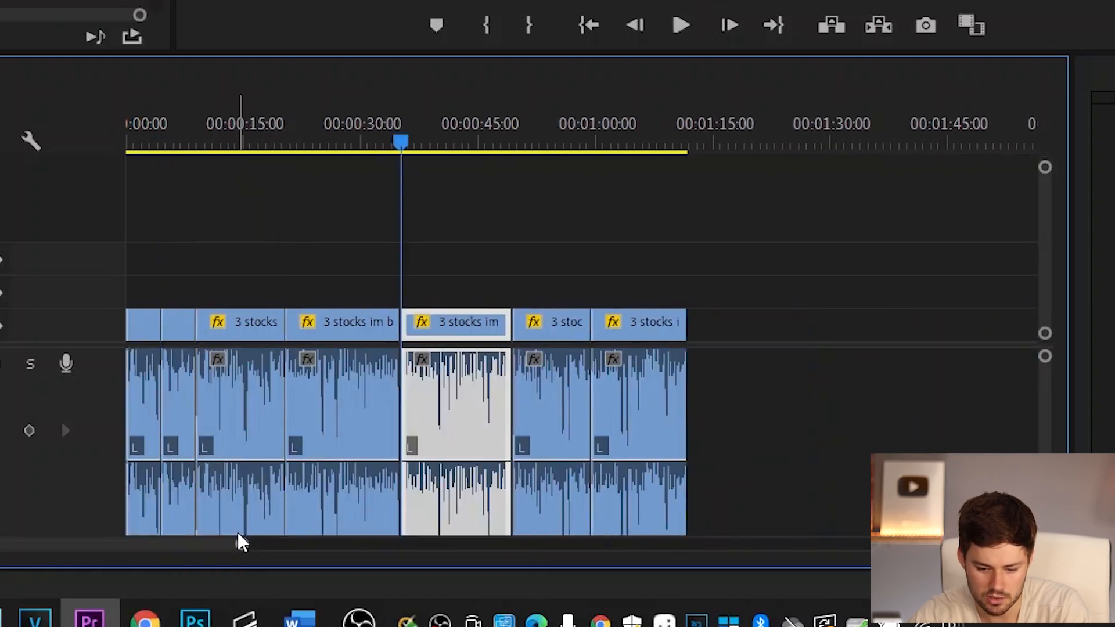
Play the sequence from the start into the second clip to compare the two opening takes.
drag(242, 549, 333, 528)
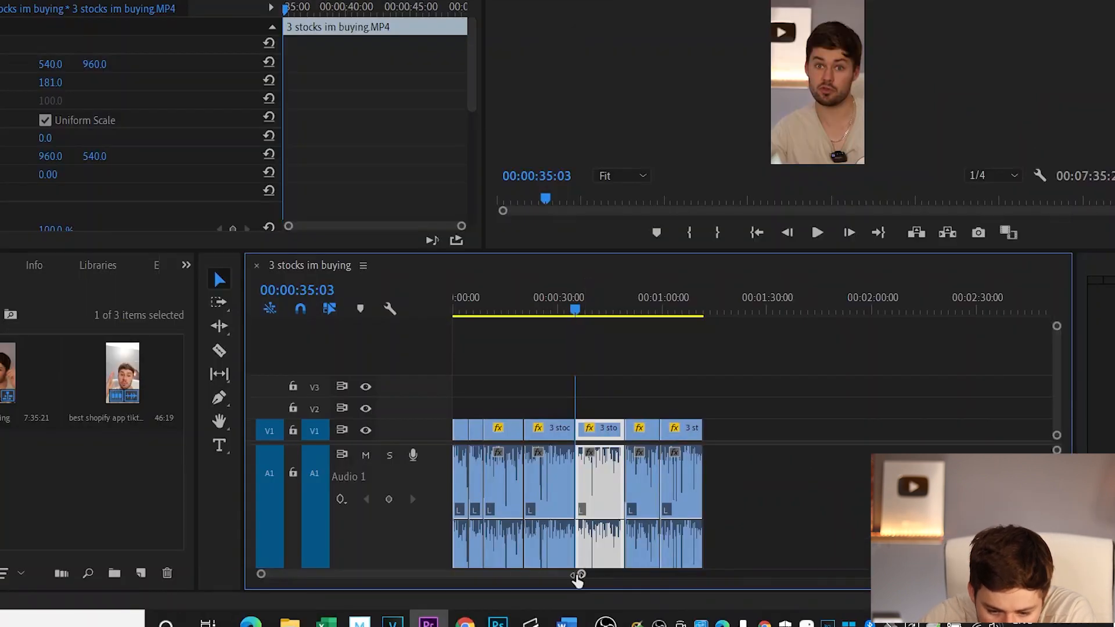
drag(577, 579, 469, 568)
drag(353, 568, 299, 566)
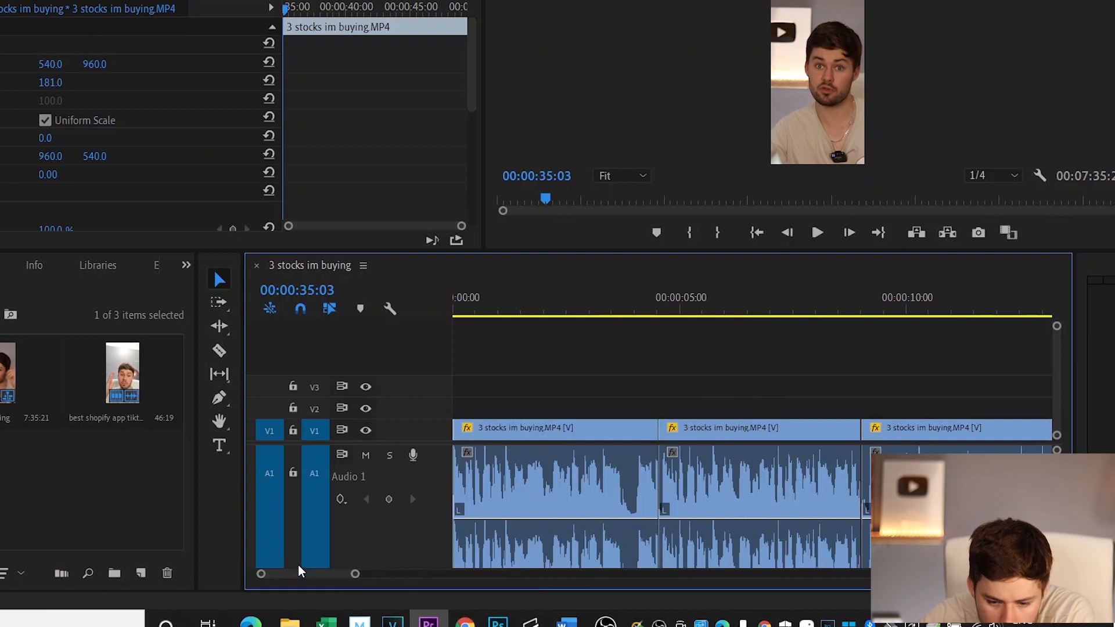
click(461, 302)
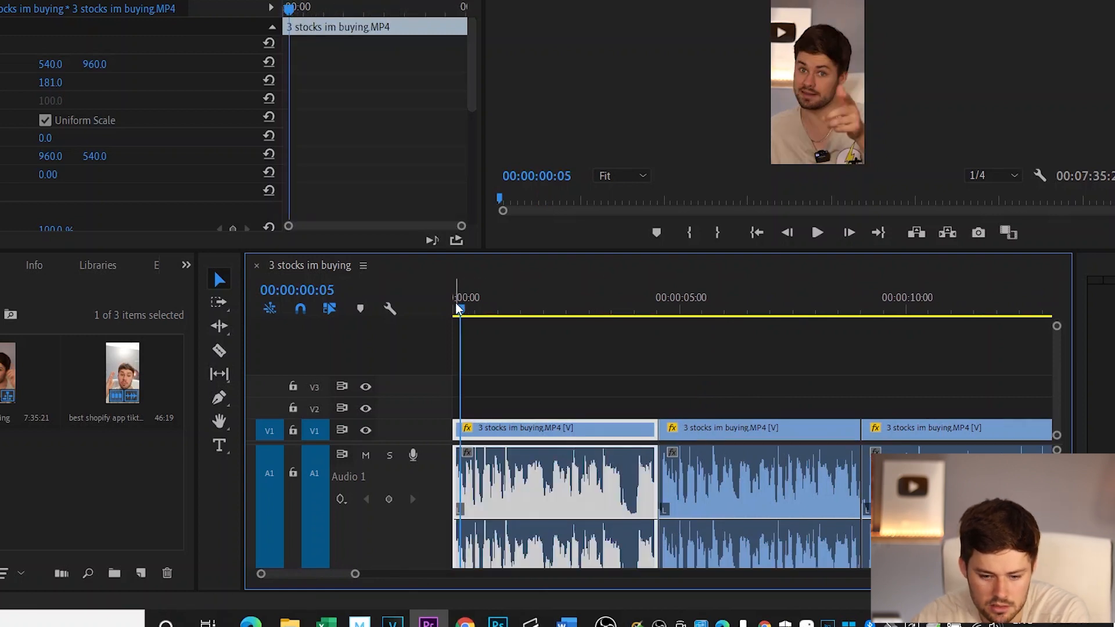
click(818, 232)
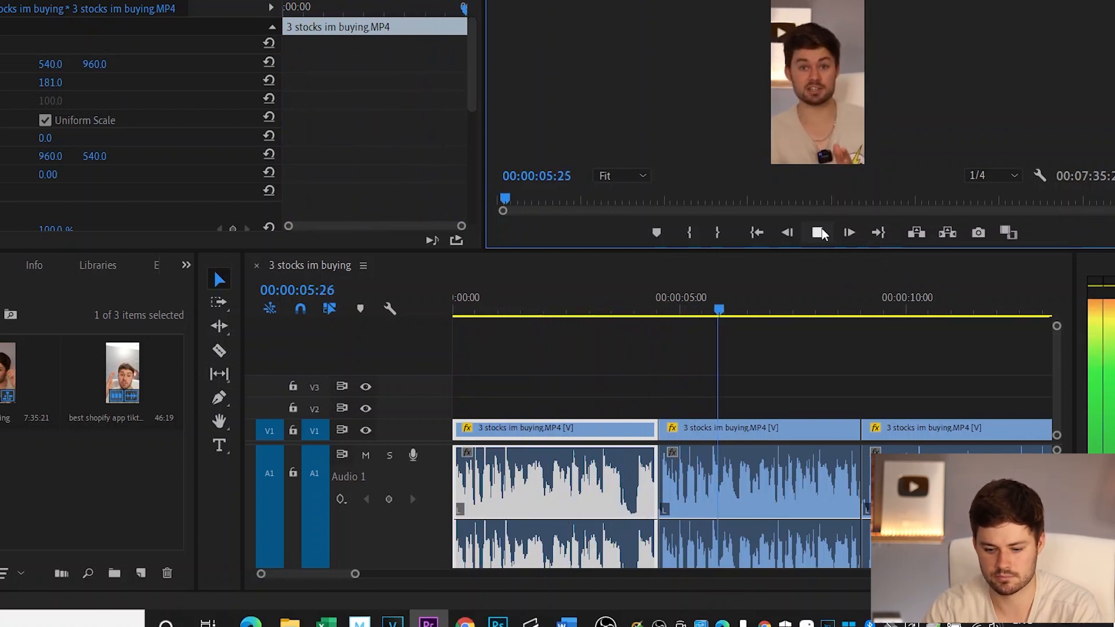
click(818, 232)
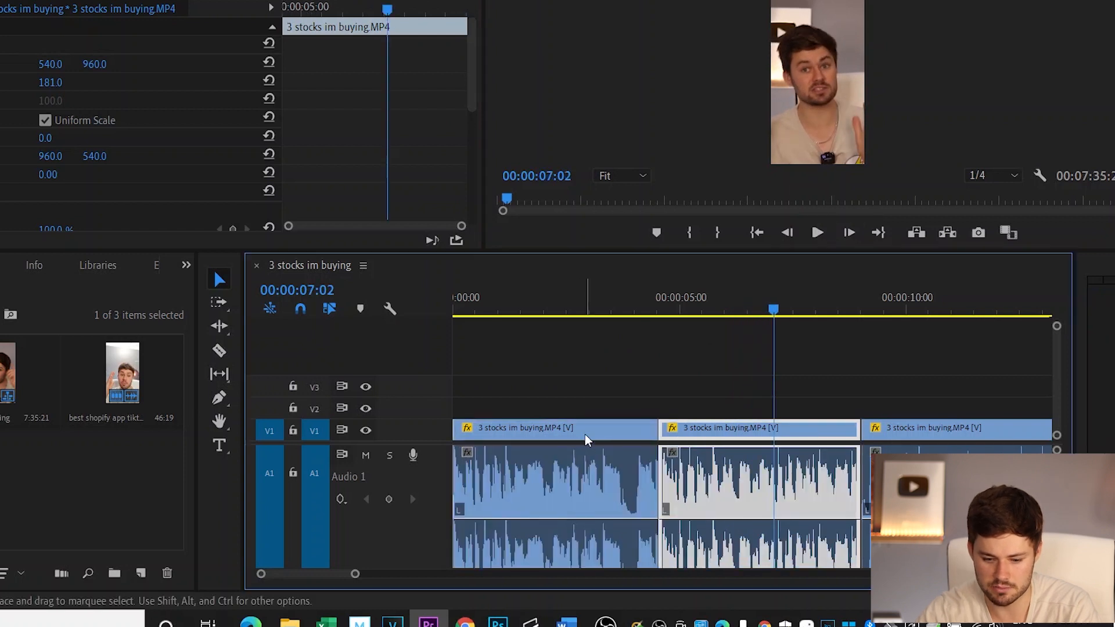
Delete the first clip and ripple delete the gap so the second take opens the sequence.
click(584, 434)
key(Delete)
right_click(588, 432)
click(622, 442)
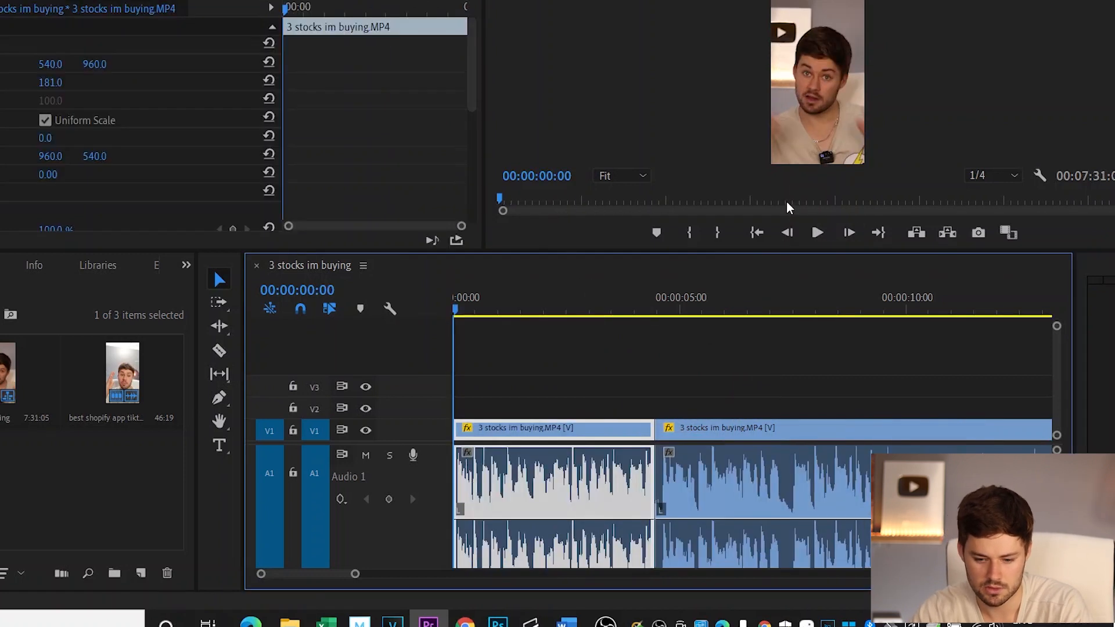
Play back the sequence across the first cut to check how the opening clips join.
drag(454, 310, 658, 337)
click(817, 232)
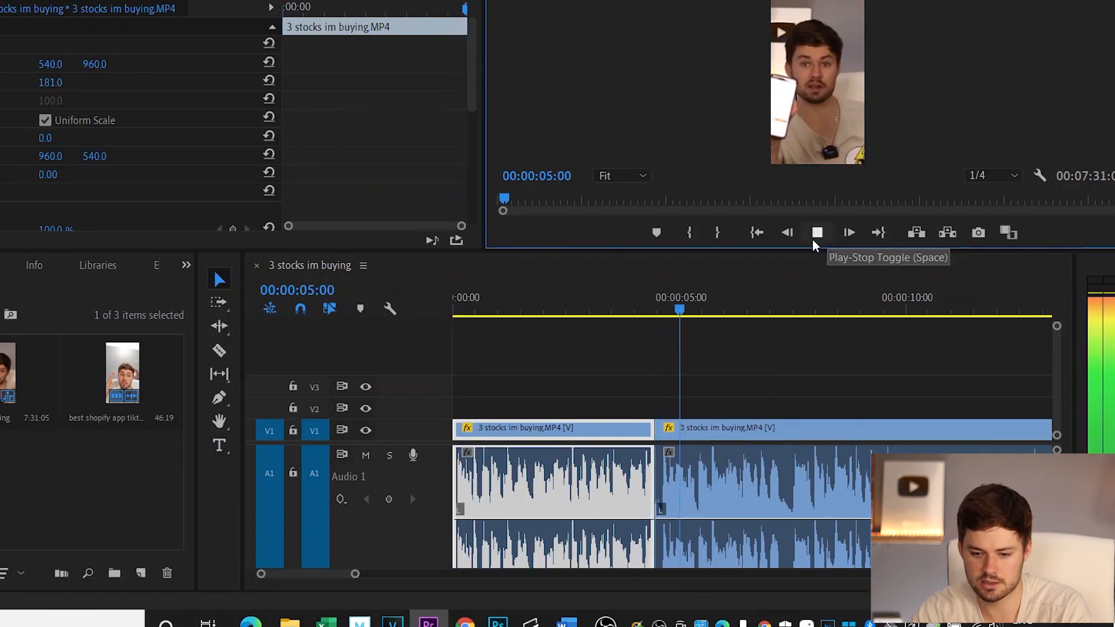
drag(365, 580, 446, 583)
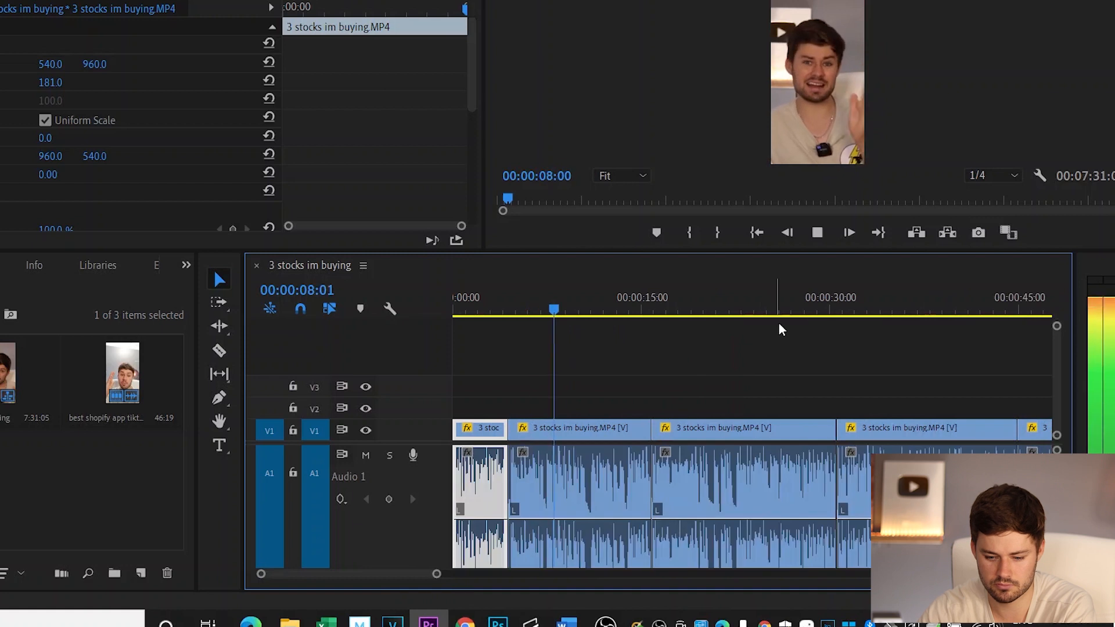
click(816, 232)
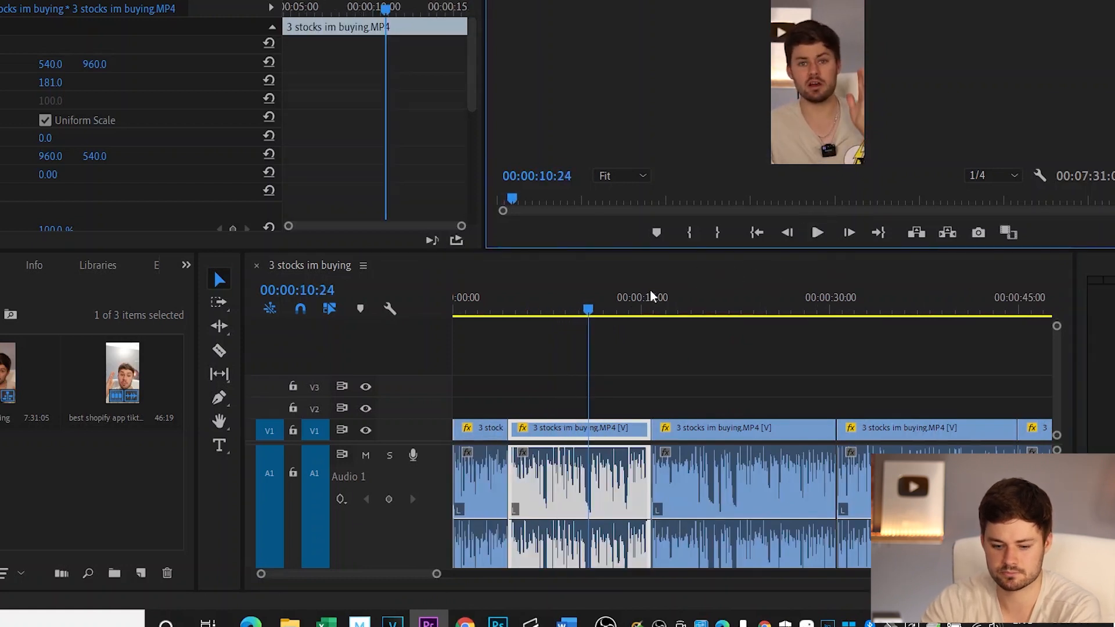
Scrub through the assembled clips to review them, ending at 00:00:15:10 near the second cut.
drag(583, 323, 955, 383)
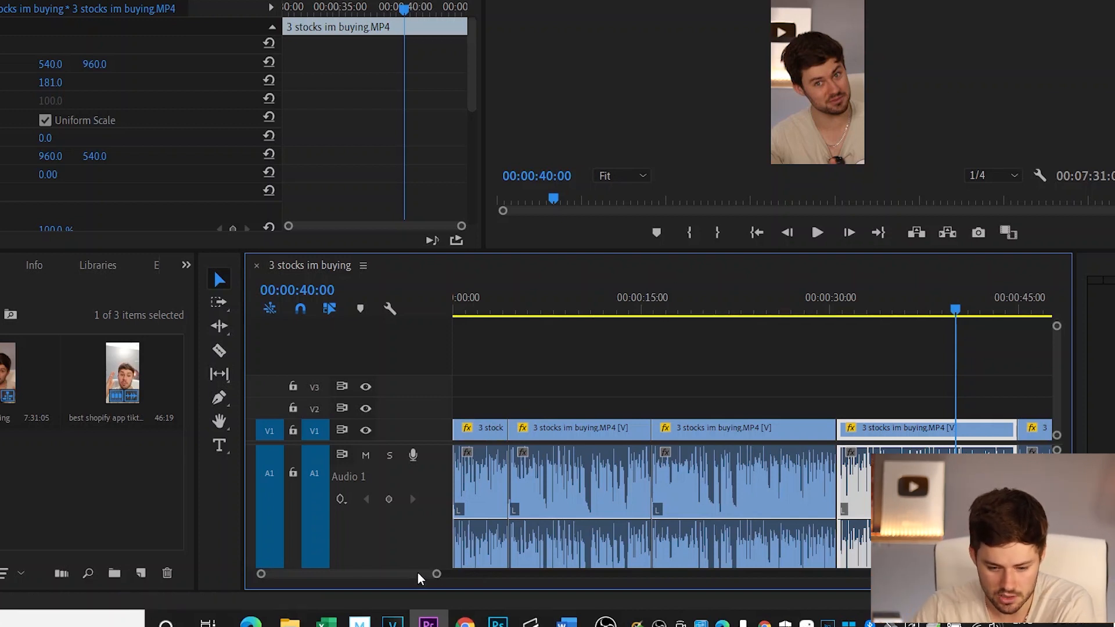
drag(436, 573, 490, 573)
drag(731, 314, 558, 335)
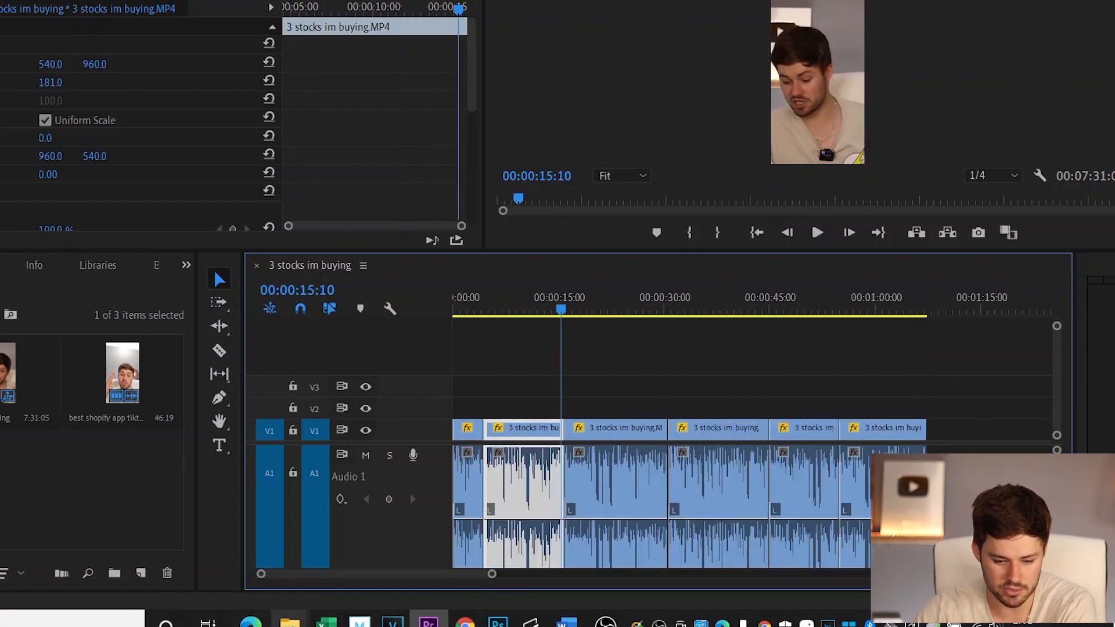
Switch to File Explorer and add the tesla-logo-2200x2800 image from the logos png folder to track V3, just past 00:00:45.
mouse_move(289, 620)
click(197, 540)
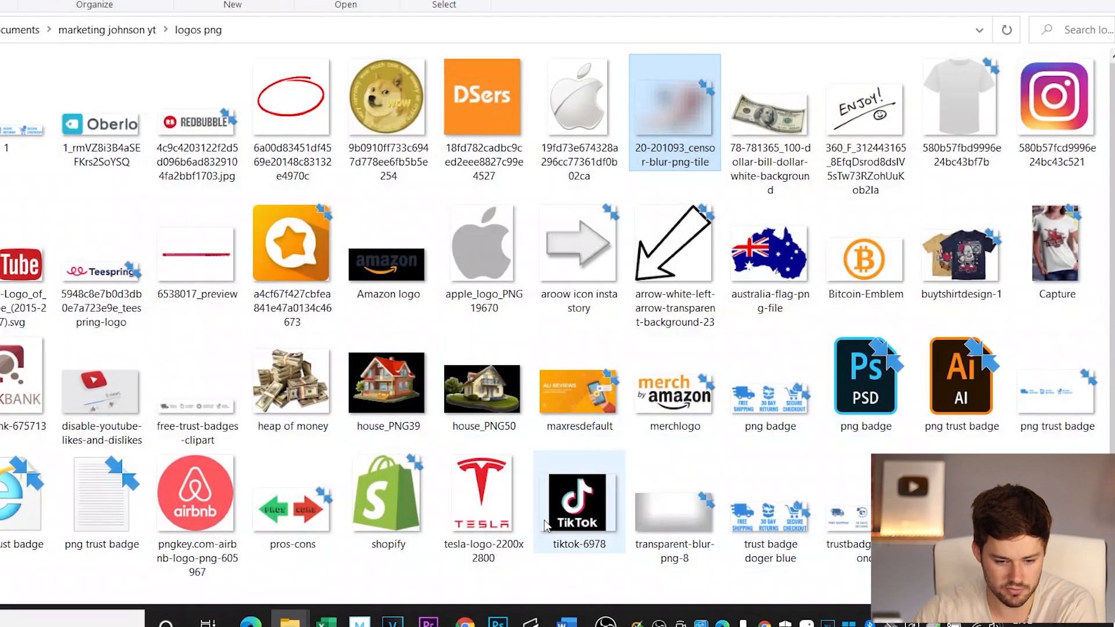
click(488, 478)
drag(491, 491, 789, 386)
Play the fourth clip up to 00:00:34:24 and move the Tesla logo onto track V2 so it starts at that point.
drag(779, 309, 677, 348)
click(813, 231)
click(812, 231)
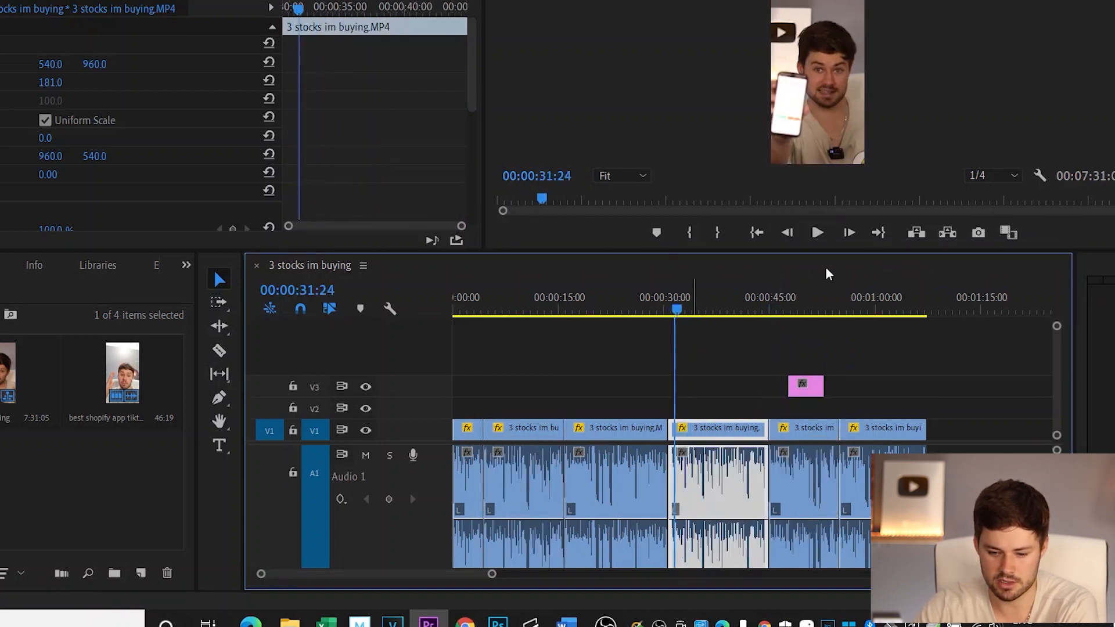
click(819, 232)
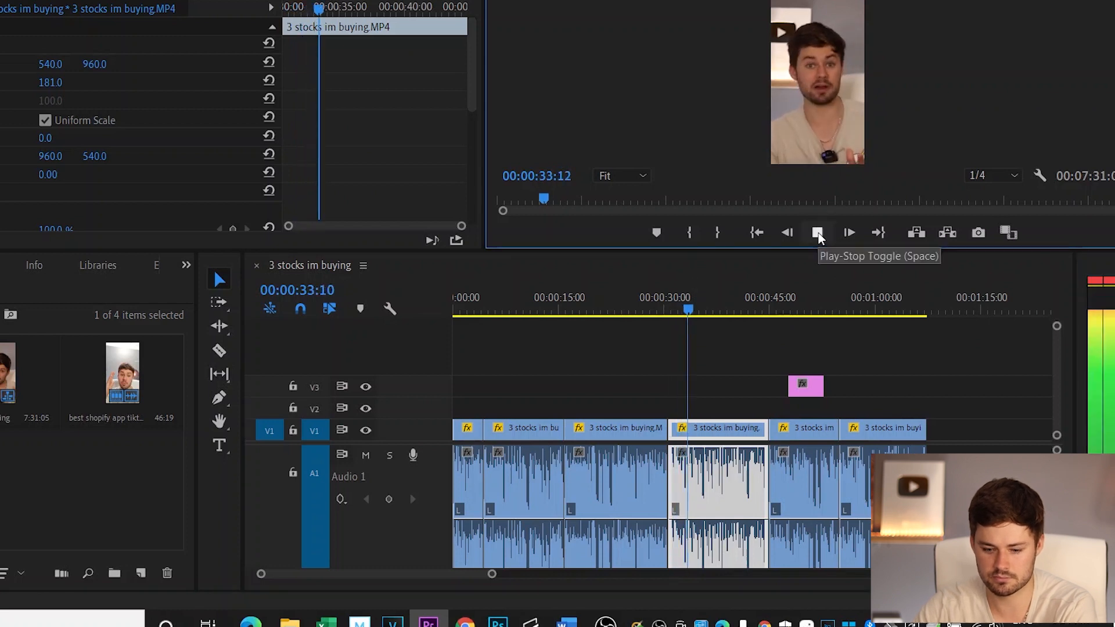
key(space)
drag(810, 395, 718, 411)
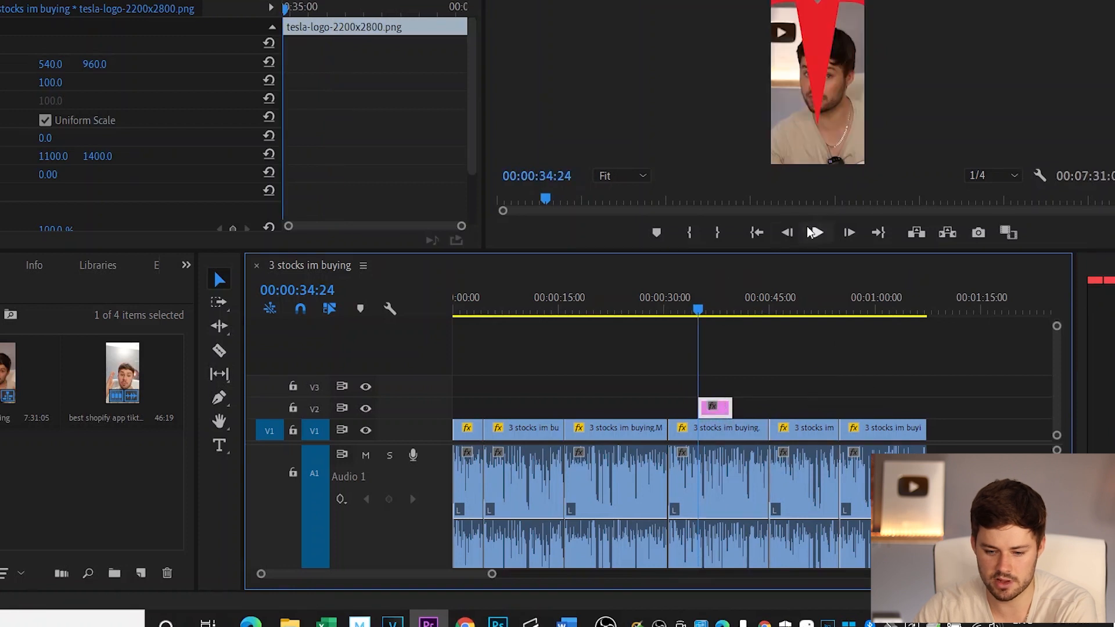
Reduce the Tesla logo's scale to 58 and play the sequence from the logo's start.
drag(52, 84, 20, 84)
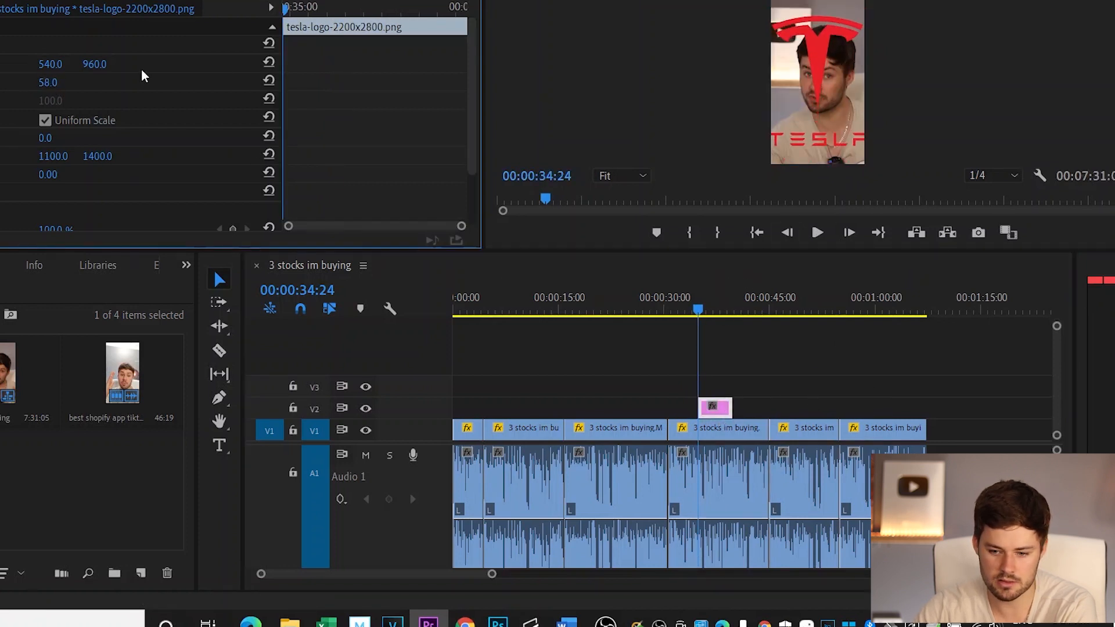
click(819, 232)
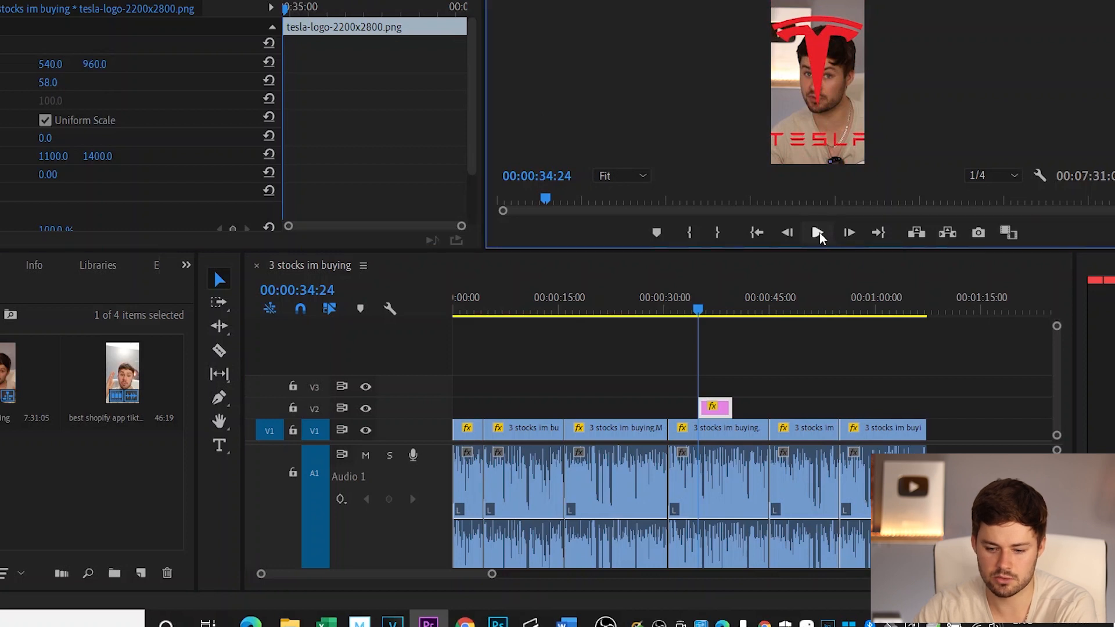